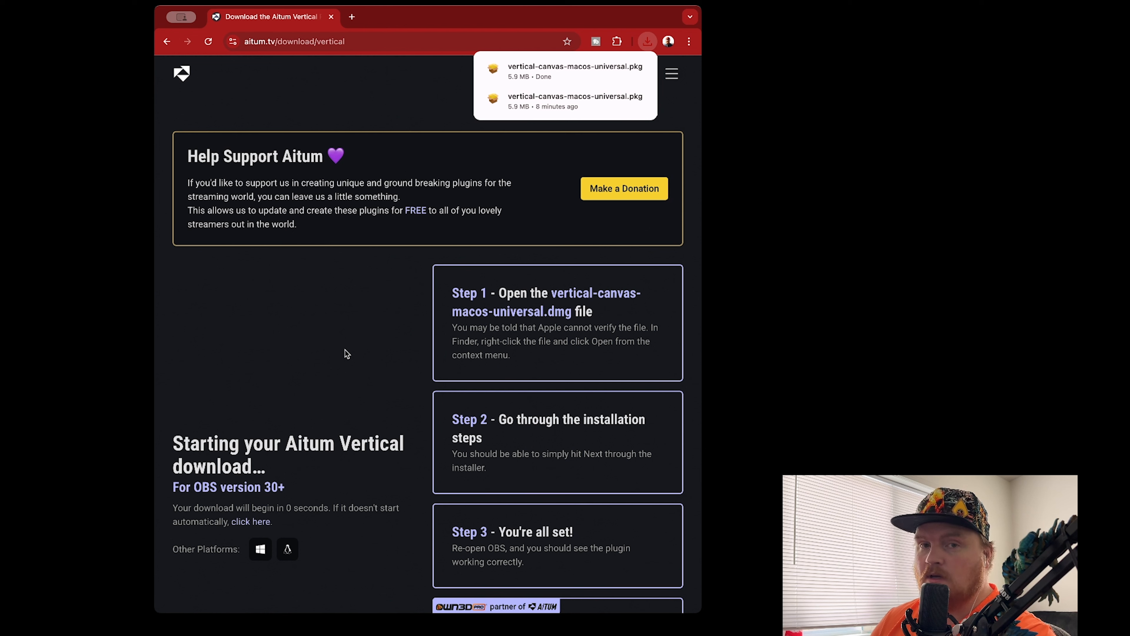
Open the downloaded vertical-canvas-macos-universal.pkg installer
click(543, 85)
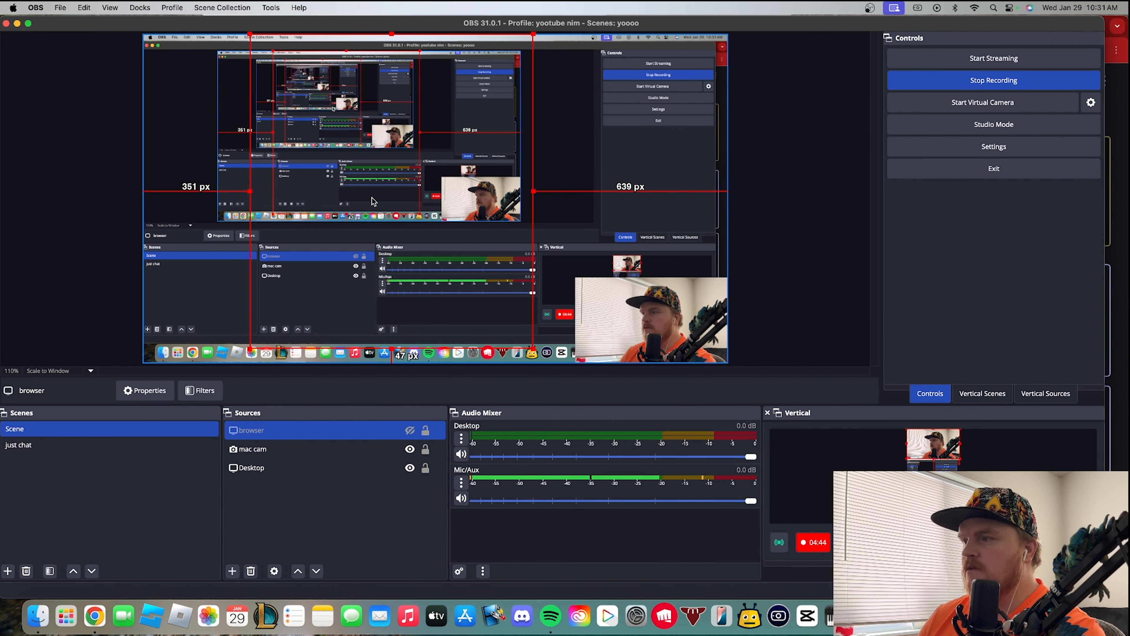
Move the mac cam source to the lower-left corner of the main canvas and flip it horizontally
drag(641, 326, 210, 331)
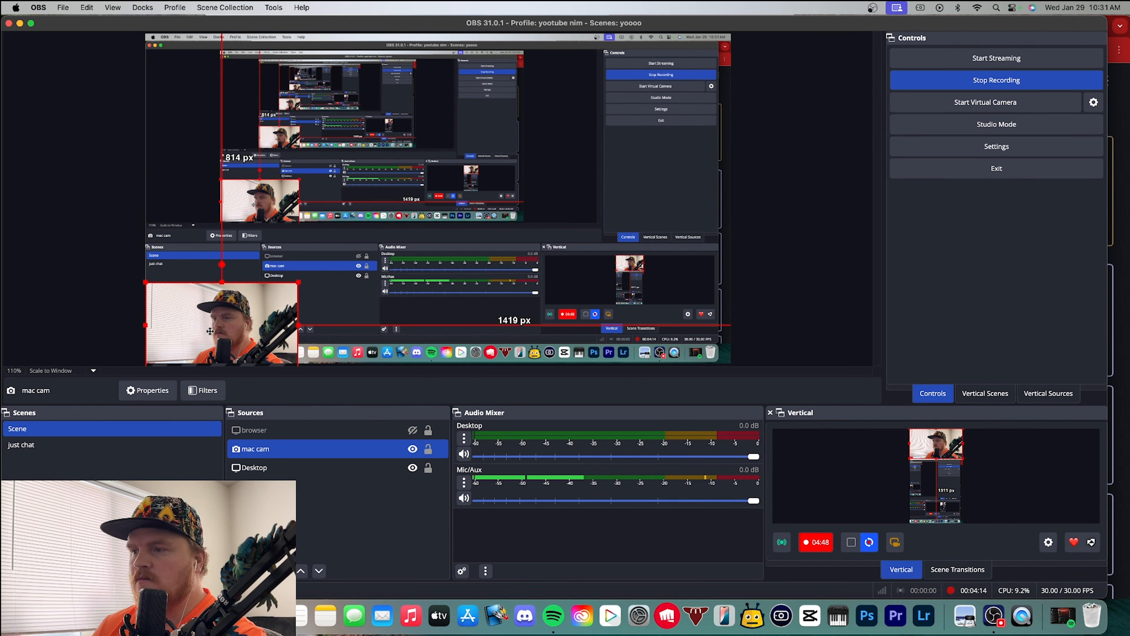
right_click(244, 325)
mouse_move(312, 297)
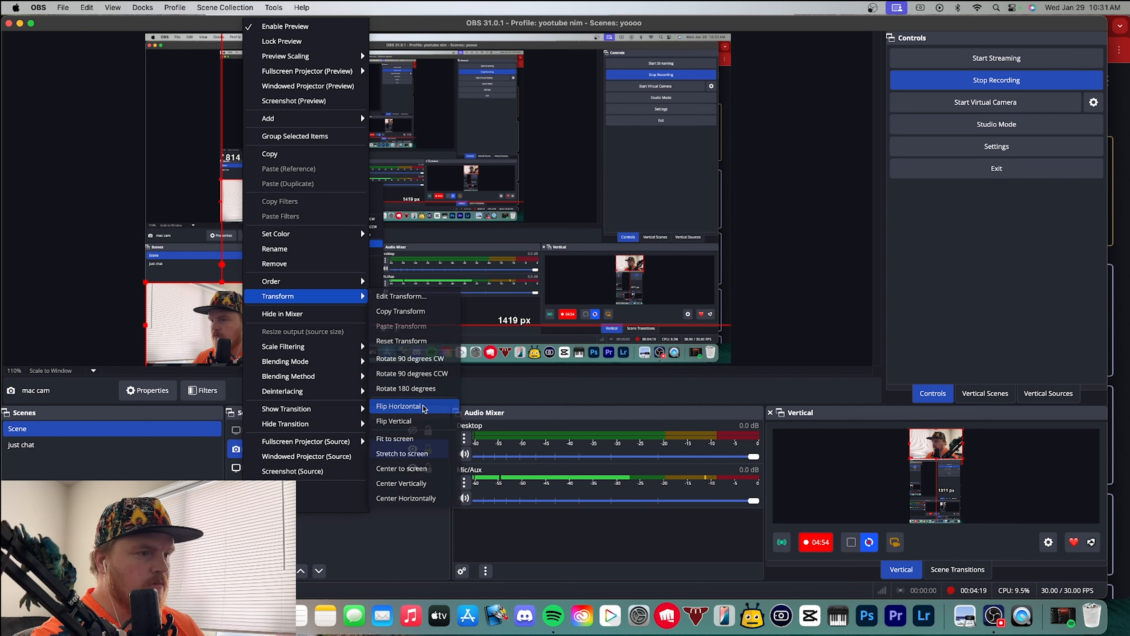
click(396, 406)
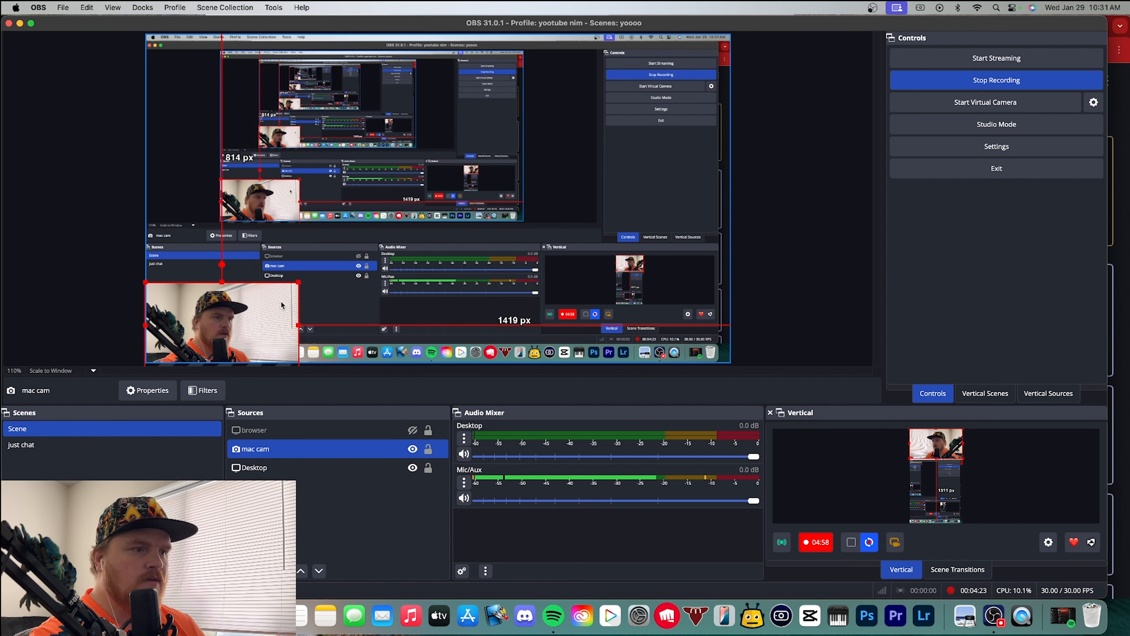
Move the mac cam source back to the lower-right corner of the main canvas and flip it horizontally
right_click(186, 329)
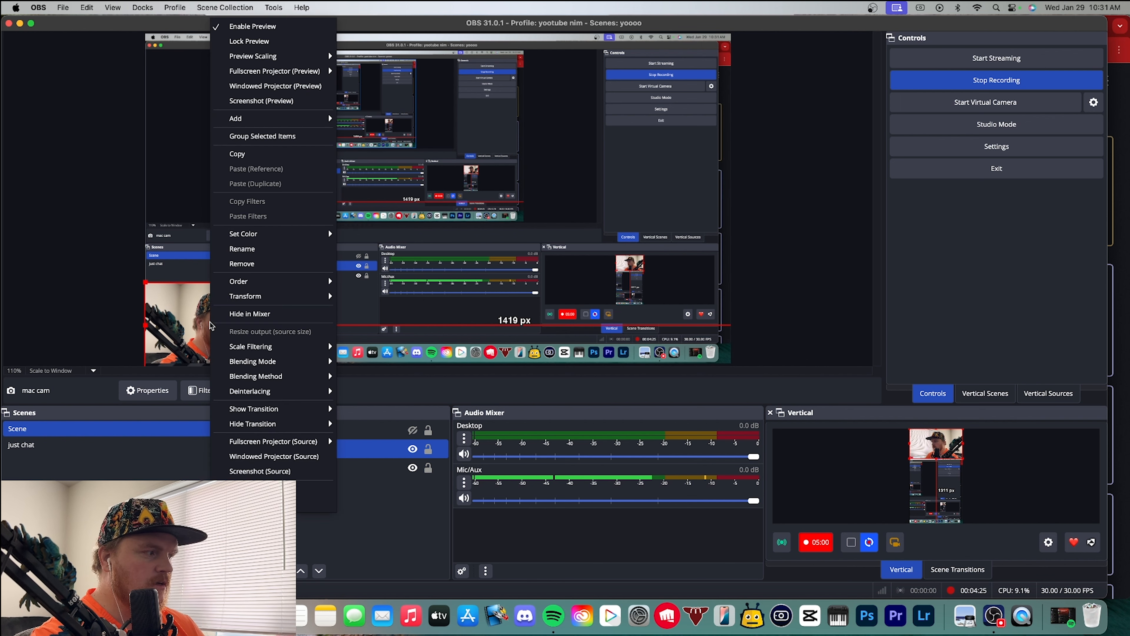
click(185, 330)
drag(186, 329, 633, 329)
right_click(634, 329)
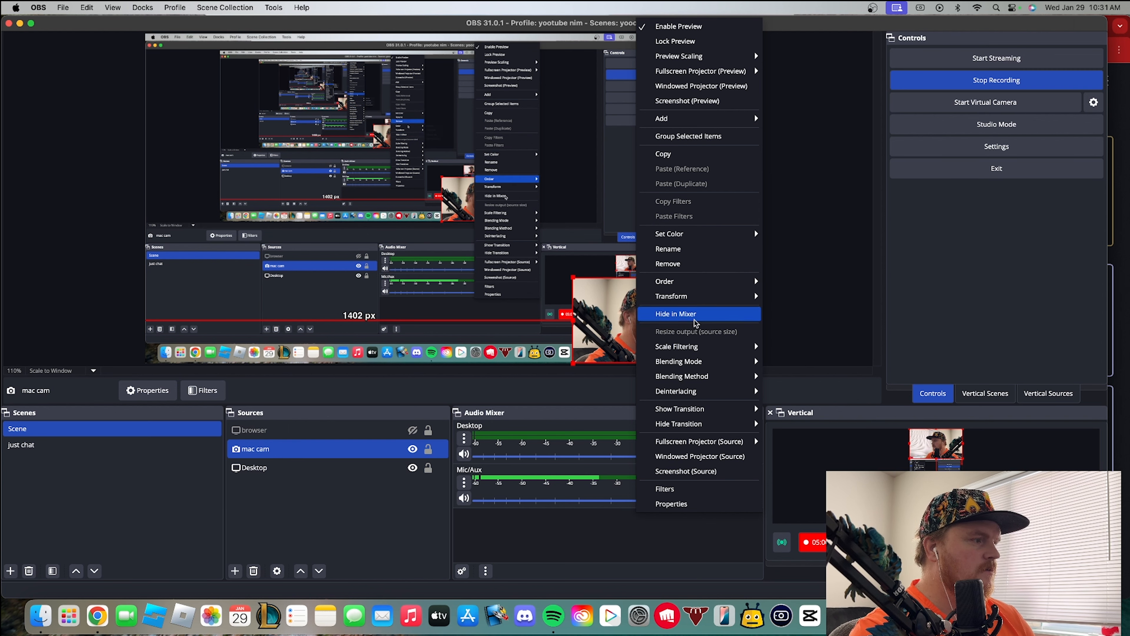
mouse_move(734, 296)
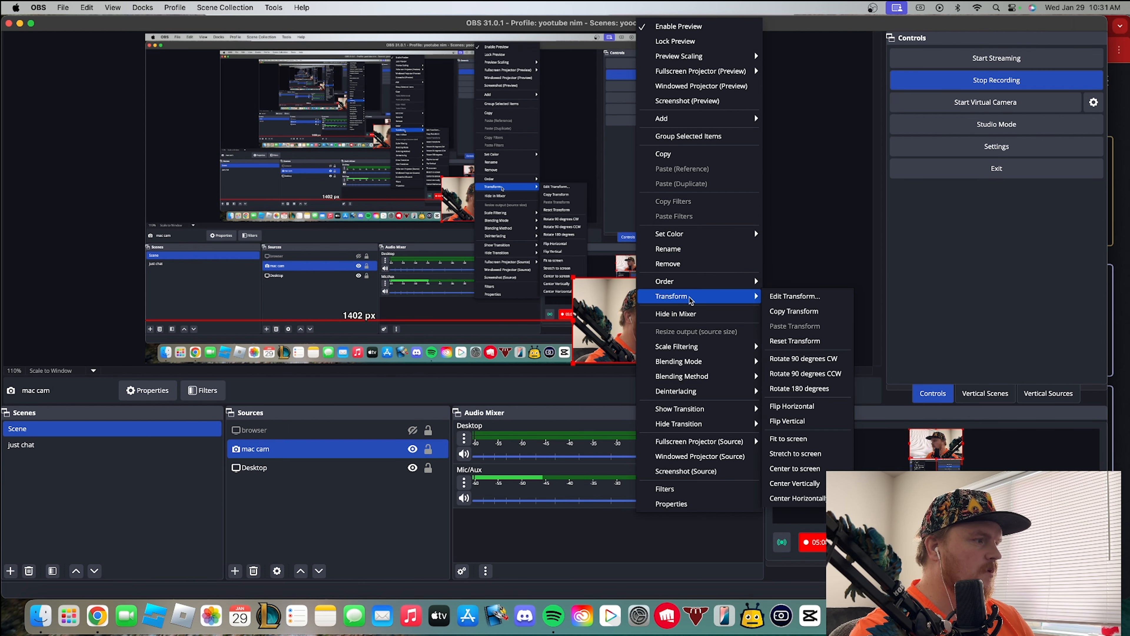
click(791, 405)
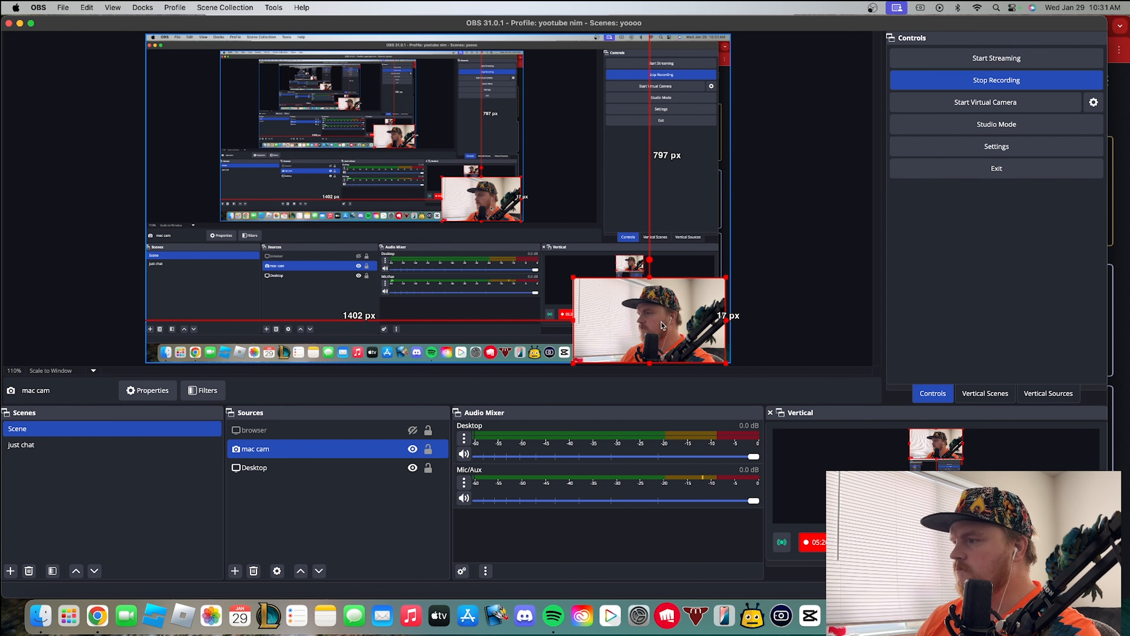
Flip the mac cam source horizontally once more and return it to the lower-left corner of the main canvas
right_click(673, 329)
mouse_move(734, 296)
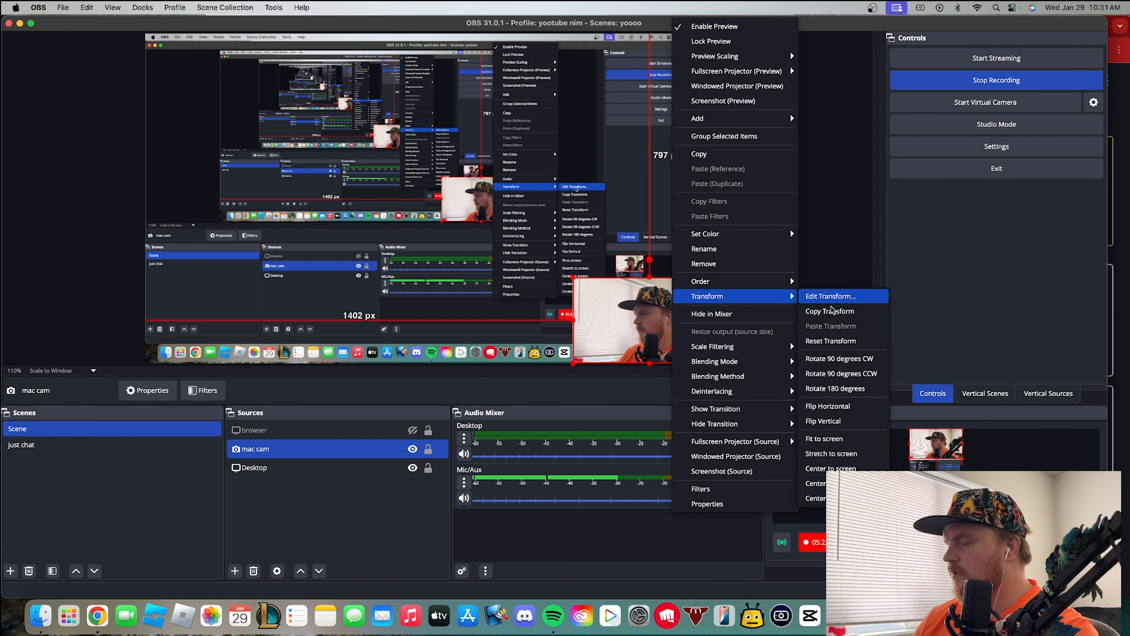
click(828, 405)
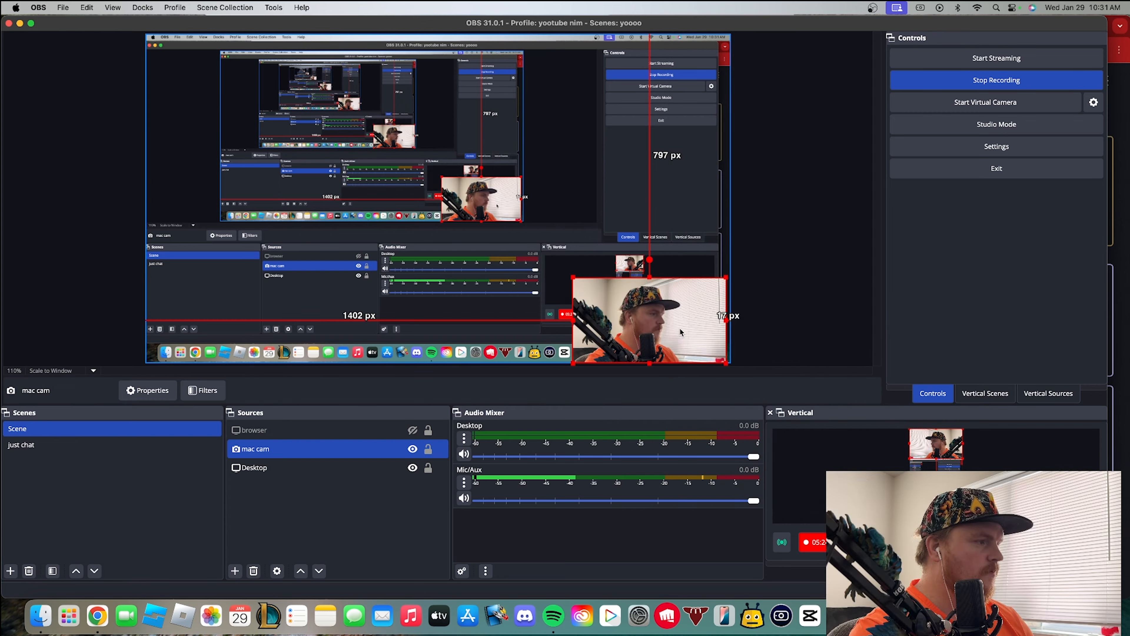
drag(678, 326, 246, 332)
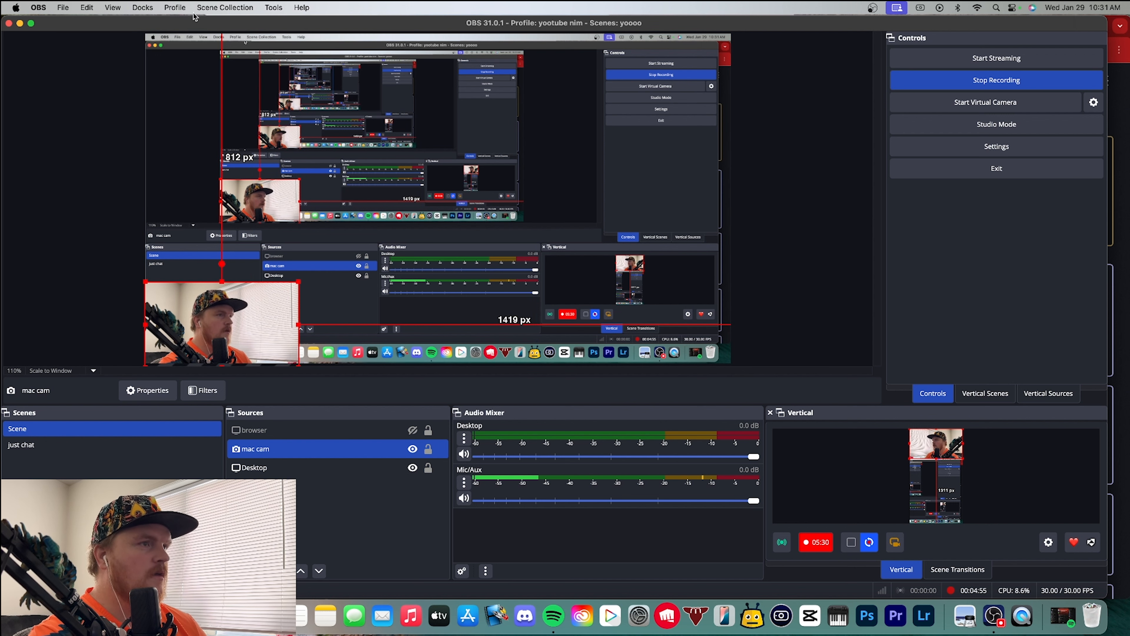
Review which docks are enabled and select the desktop capture in the vertical canvas preview
click(142, 7)
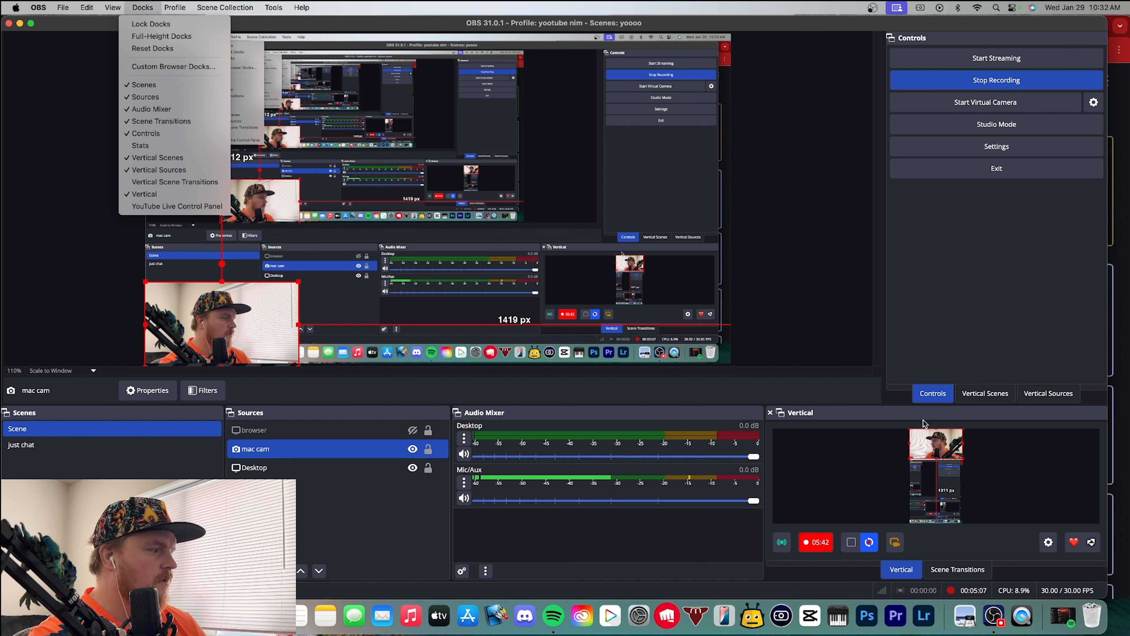
click(935, 410)
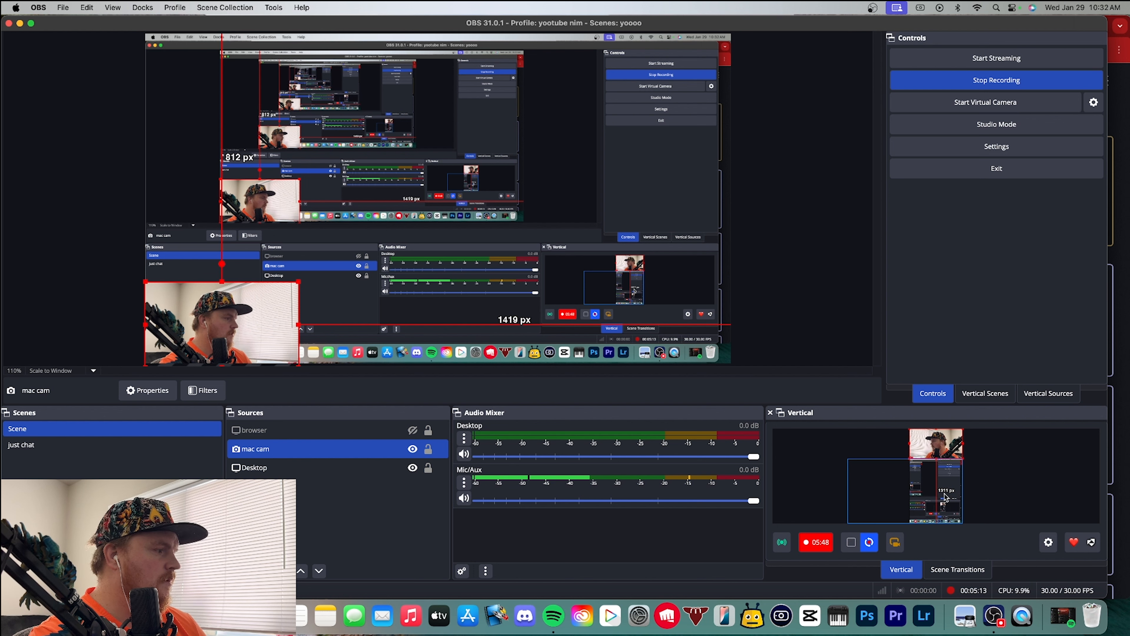
drag(945, 498, 983, 495)
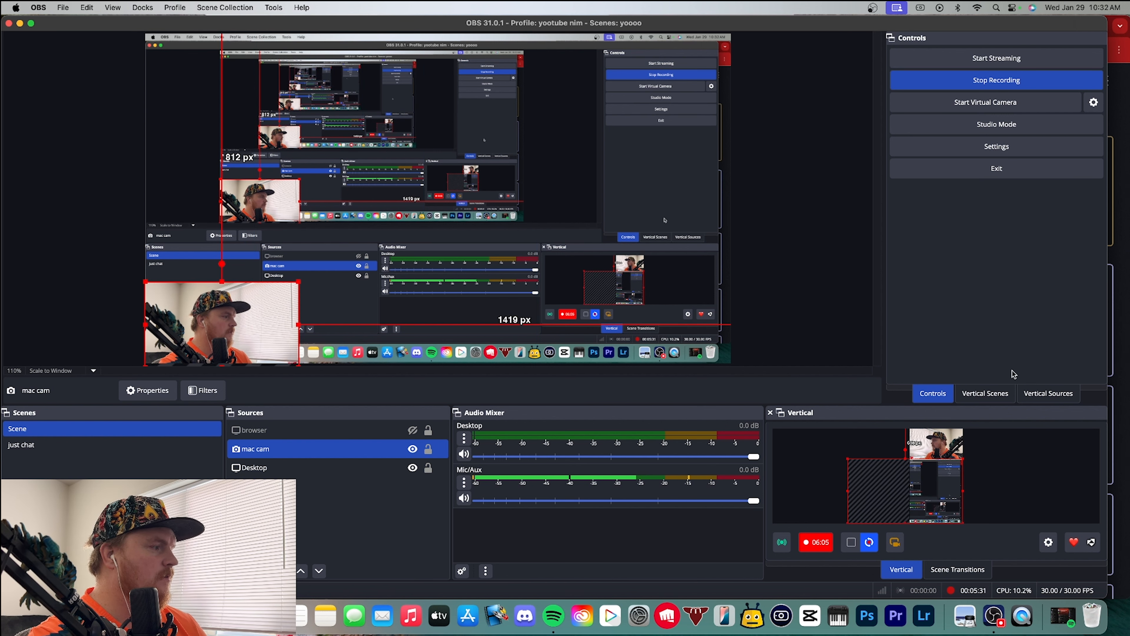
Add a new vertical scene named brb
click(981, 396)
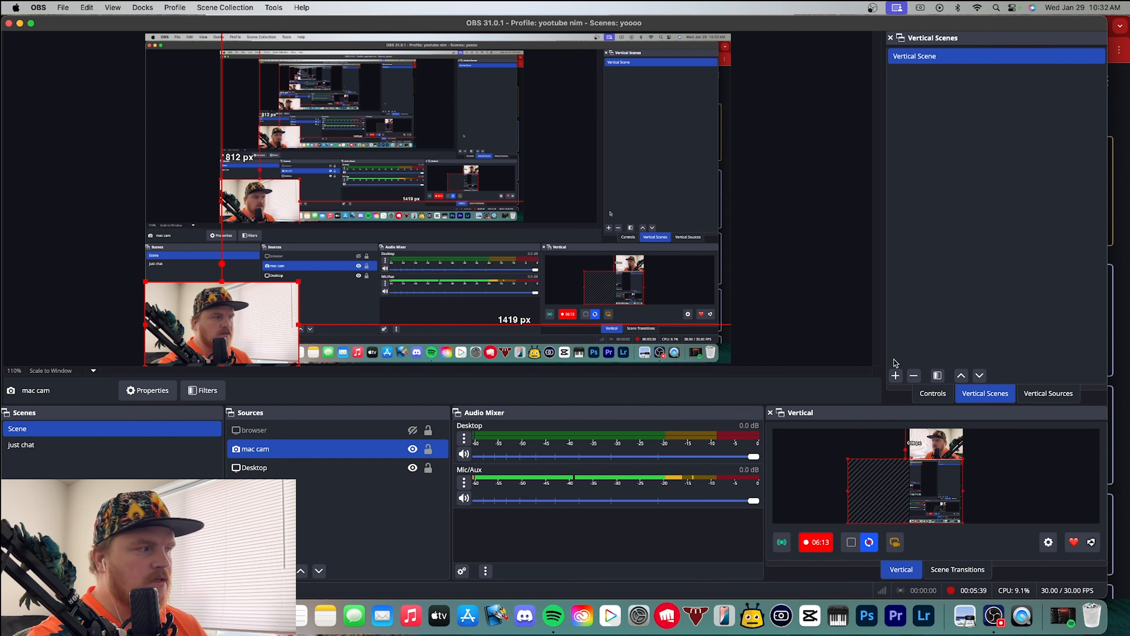
click(895, 376)
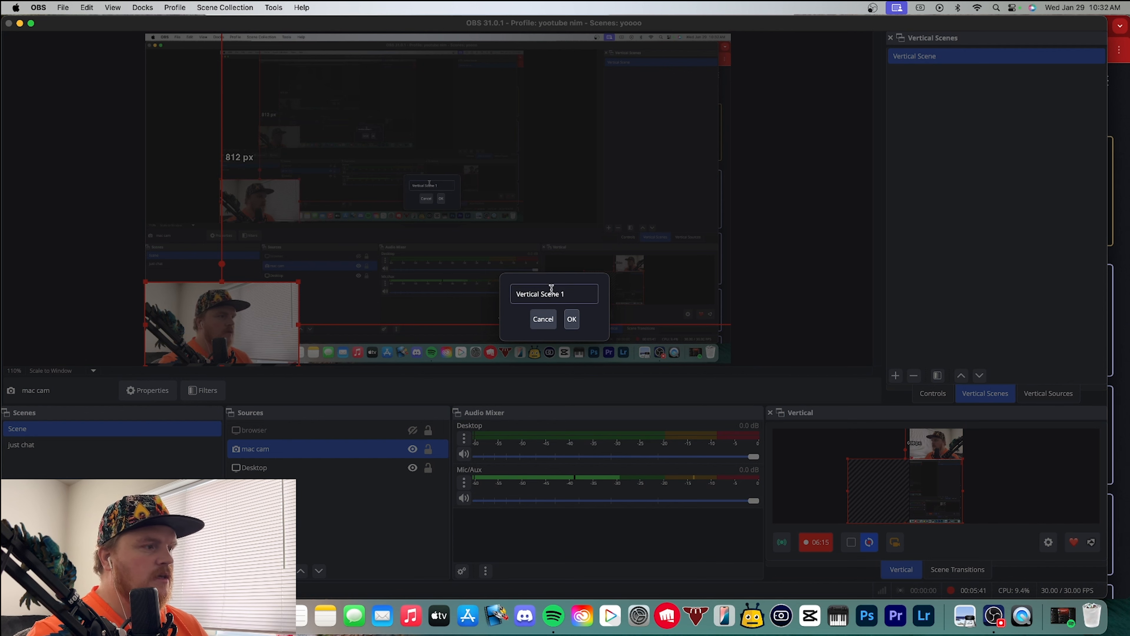
text(brb)
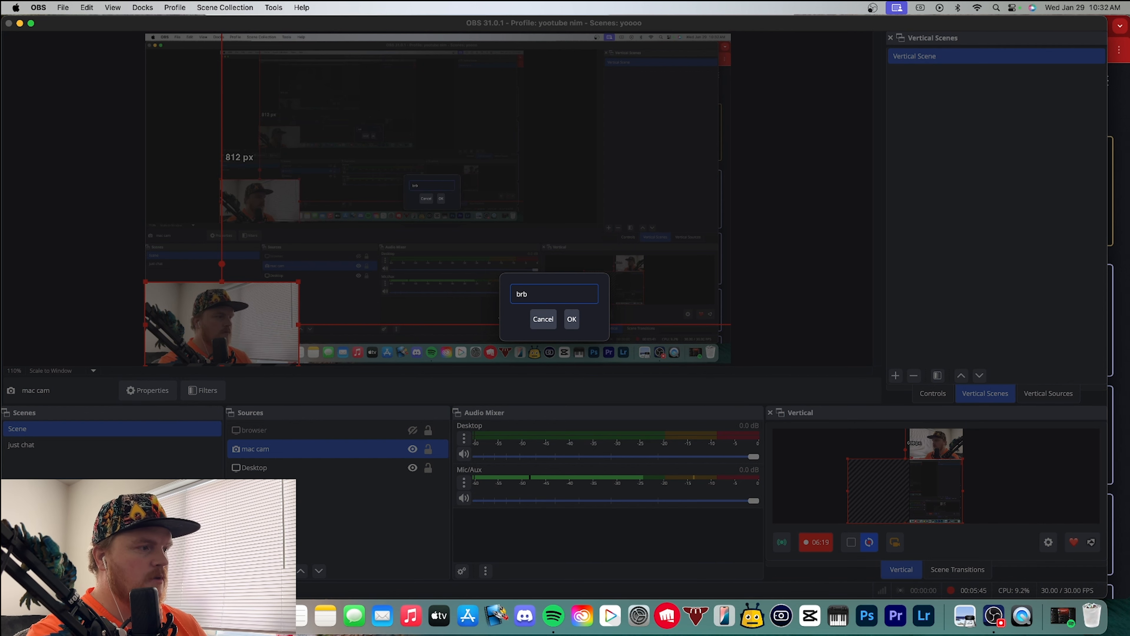
key(Return)
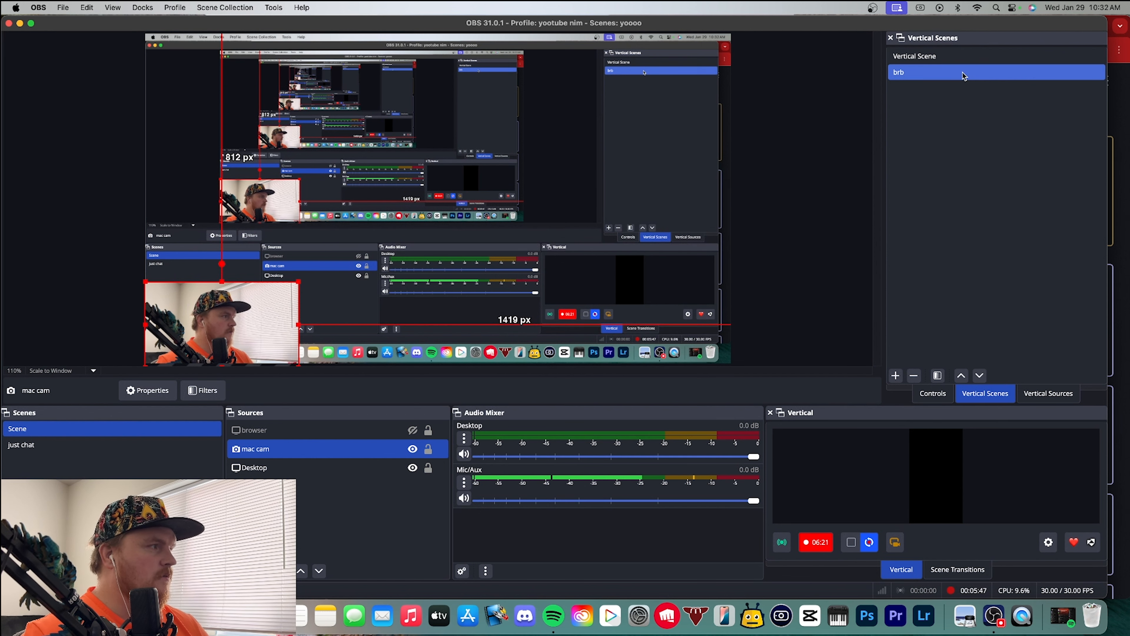
Add a Text (FreeType 2) source reading "BRB" to the brb vertical scene
click(1066, 394)
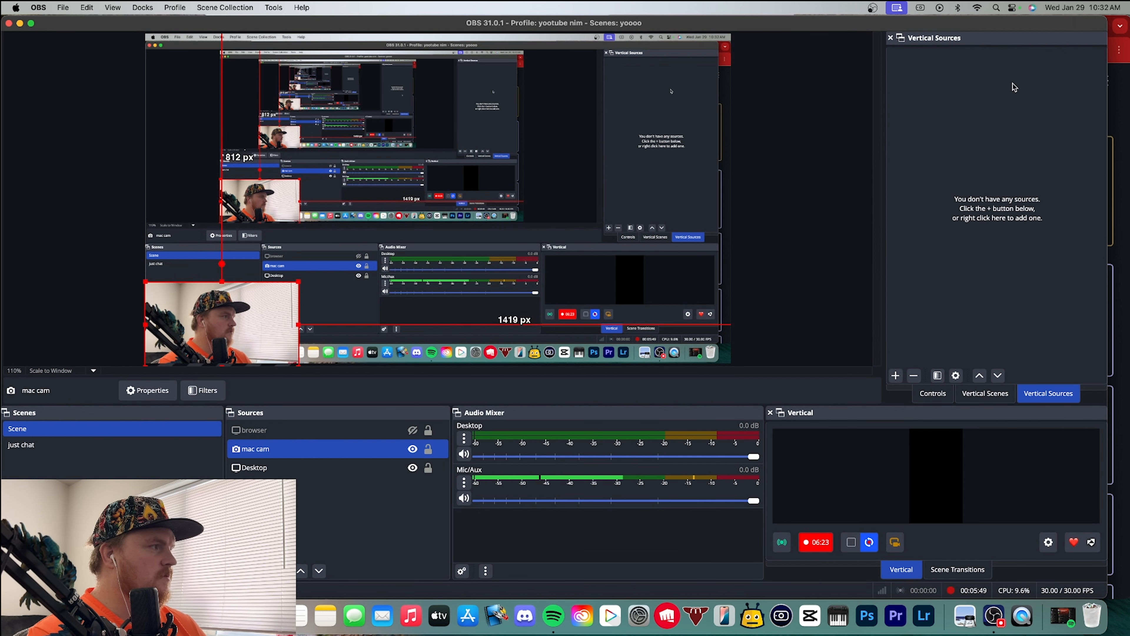
click(896, 375)
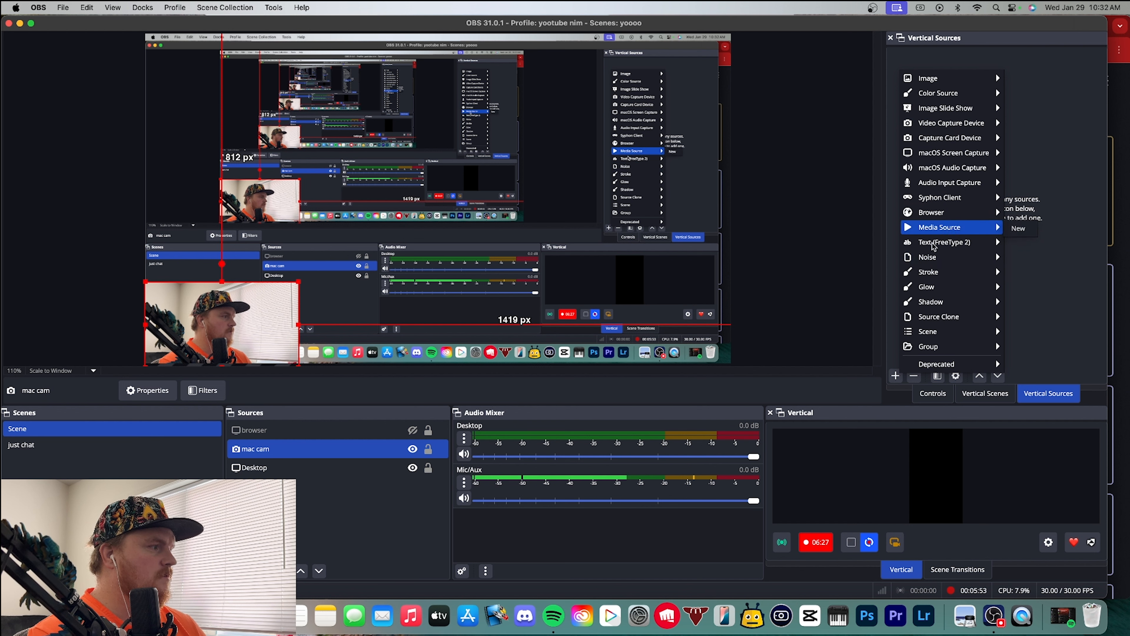
click(1019, 243)
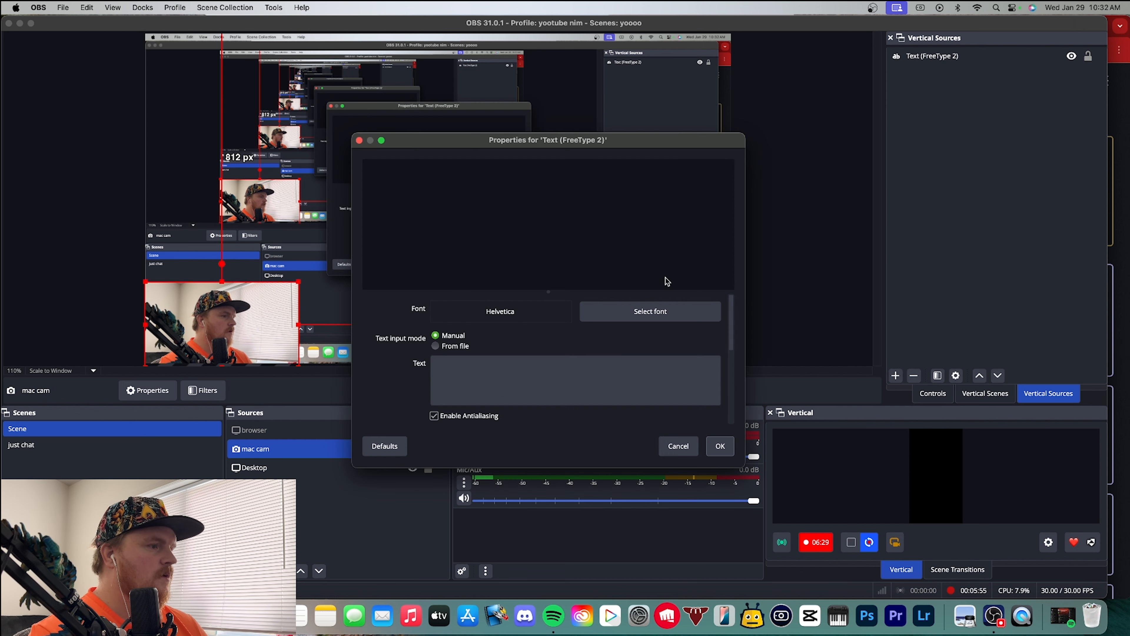
click(577, 387)
text(BRB)
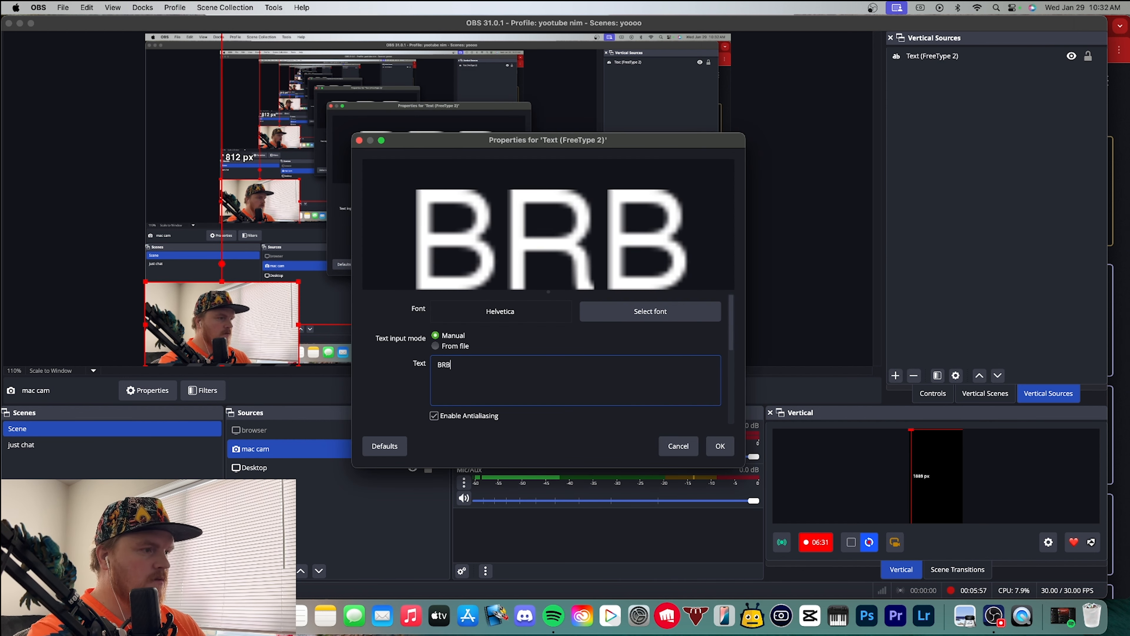
click(720, 445)
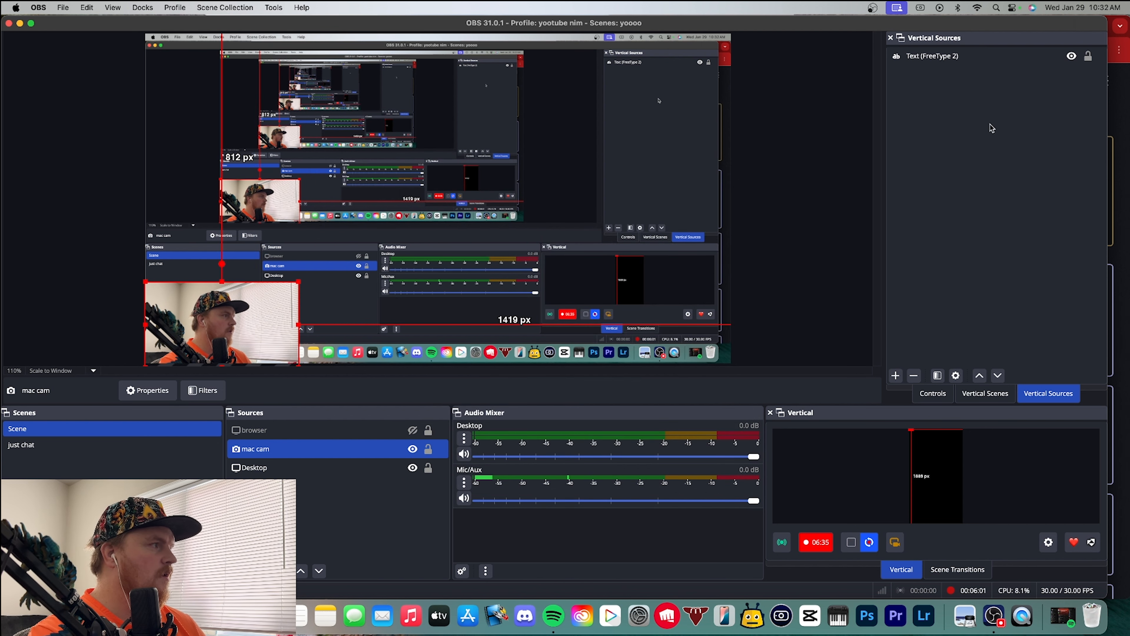
Detach the Vertical preview dock into a floating window and make it taller
click(984, 60)
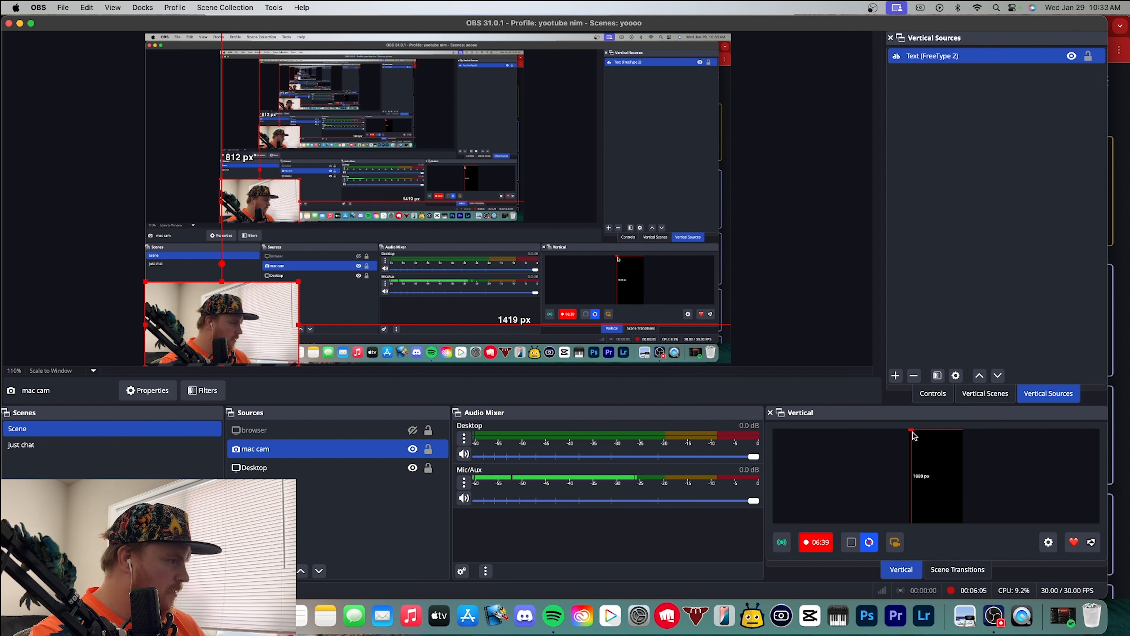
drag(824, 411, 552, 100)
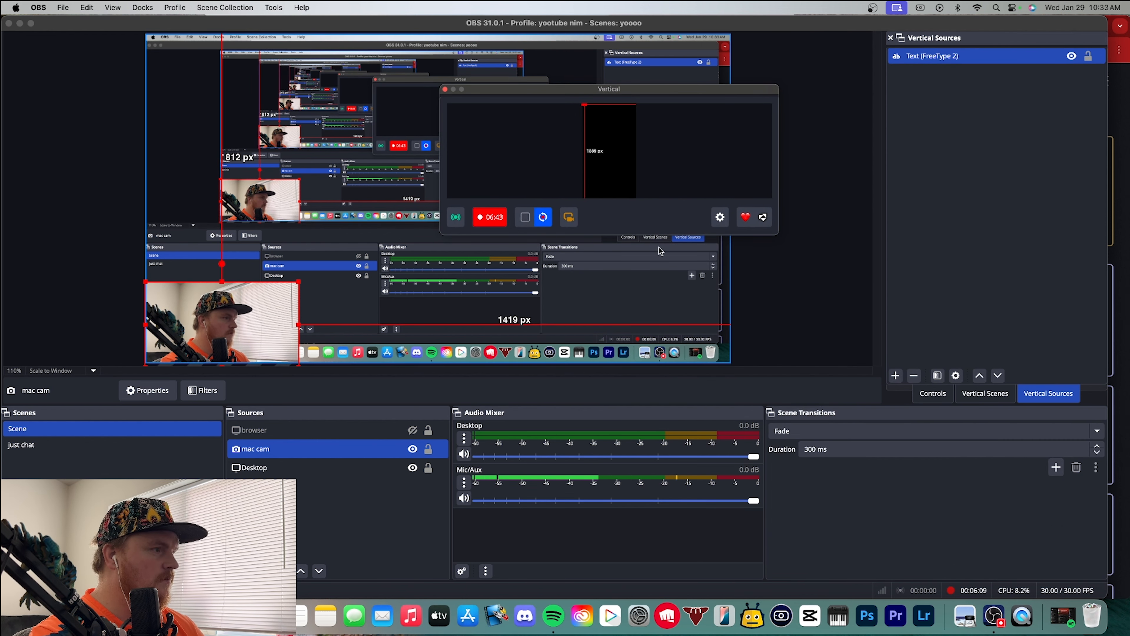
drag(664, 235, 683, 476)
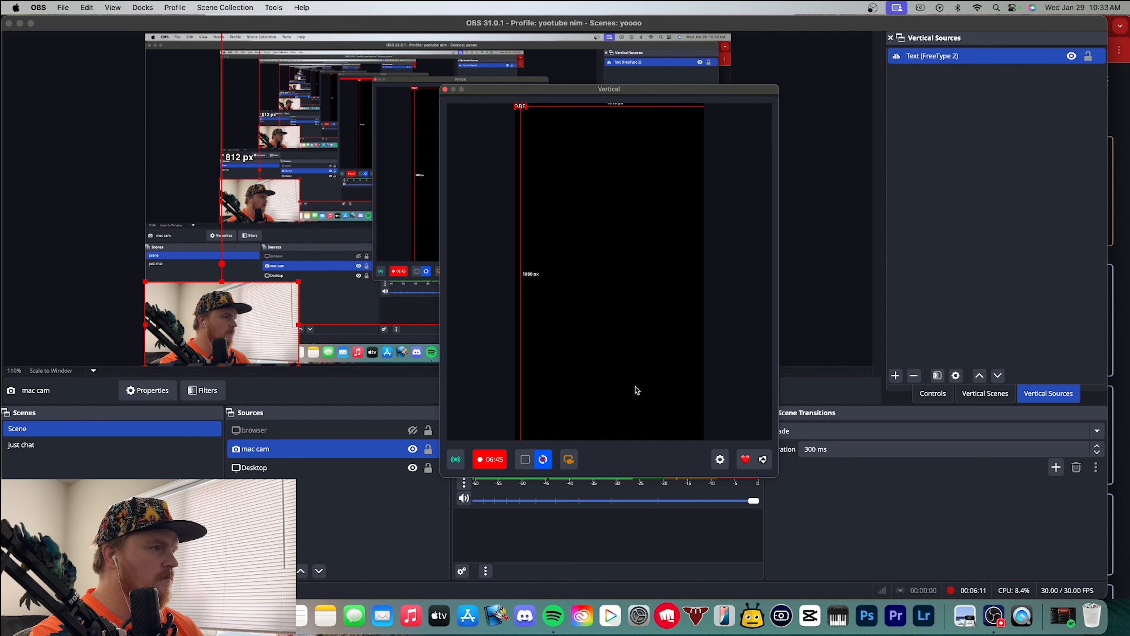
Enlarge the BRB text to nearly the full width of the vertical canvas and move it to just above the middle
drag(525, 110, 540, 188)
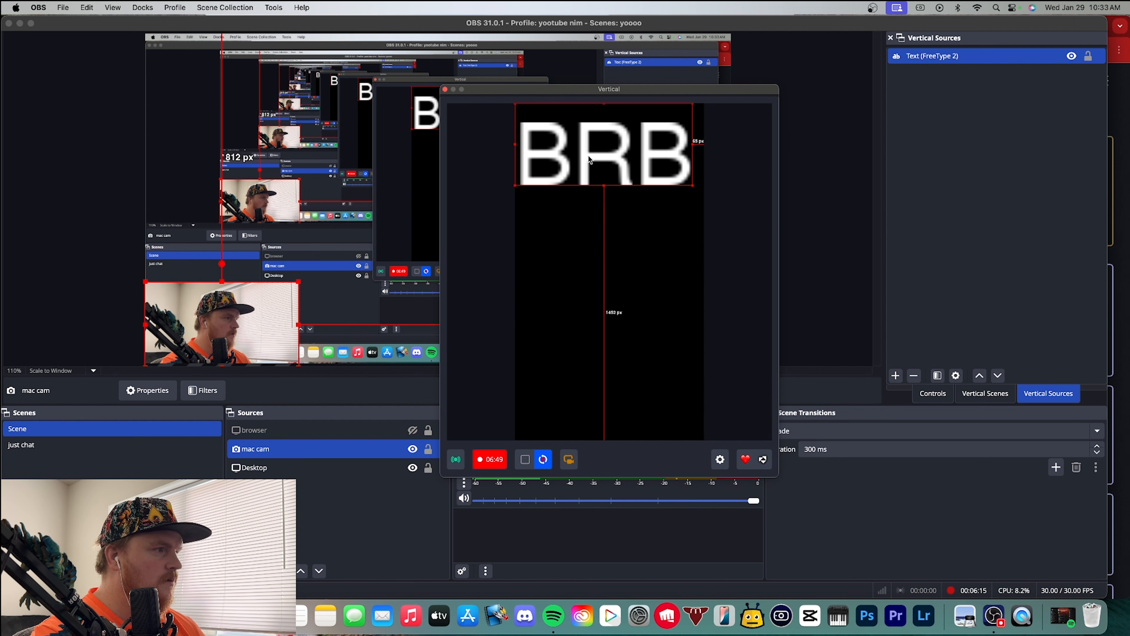
drag(588, 155, 602, 274)
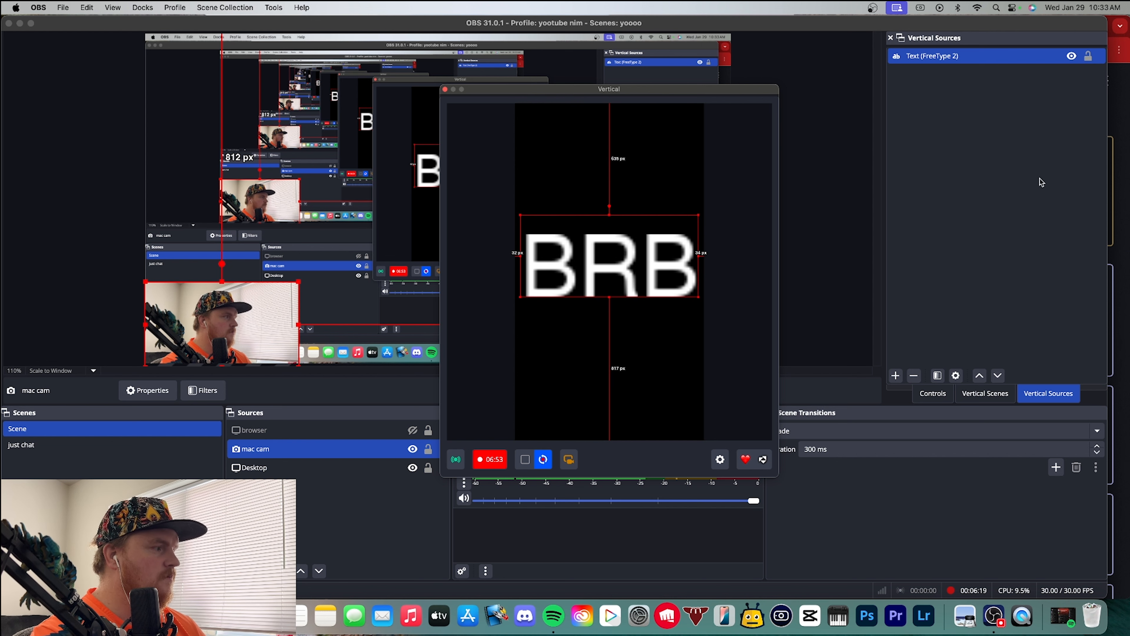
Add the existing Desktop screen capture to the brb vertical scene and shift it left to fill the canvas
click(895, 375)
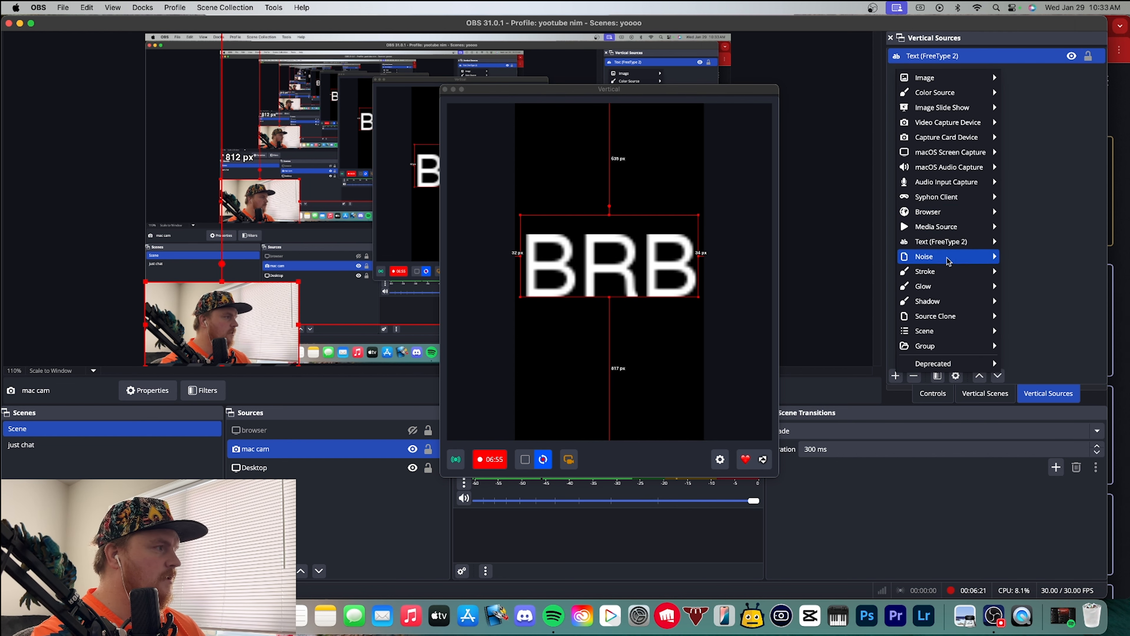
mouse_move(958, 113)
mouse_move(946, 151)
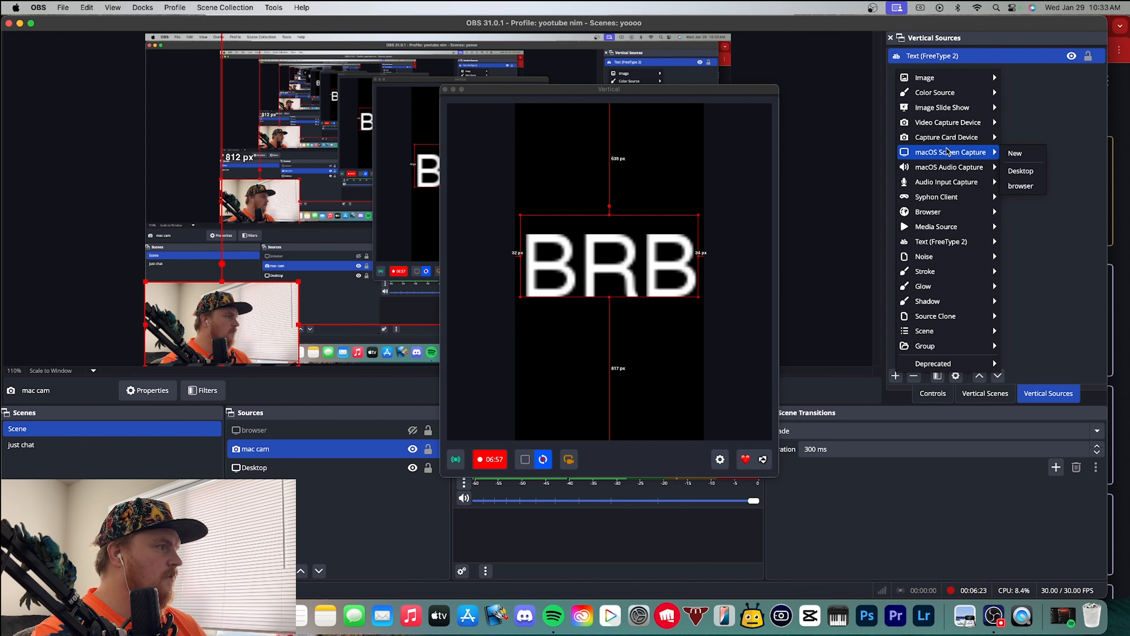
click(1020, 171)
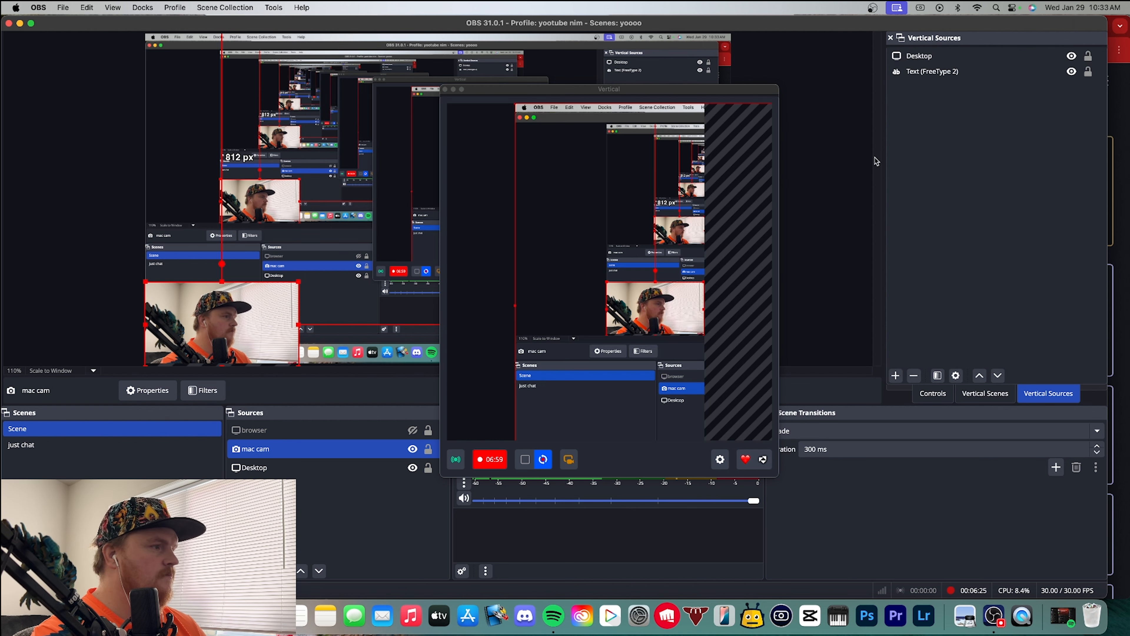
drag(647, 194, 414, 179)
Place the text source above Desktop in the vertical source order and shift the BRB text upward on the canvas
mouse_move(938, 73)
mouse_down()
mouse_move(933, 44)
mouse_move(939, 55)
mouse_up()
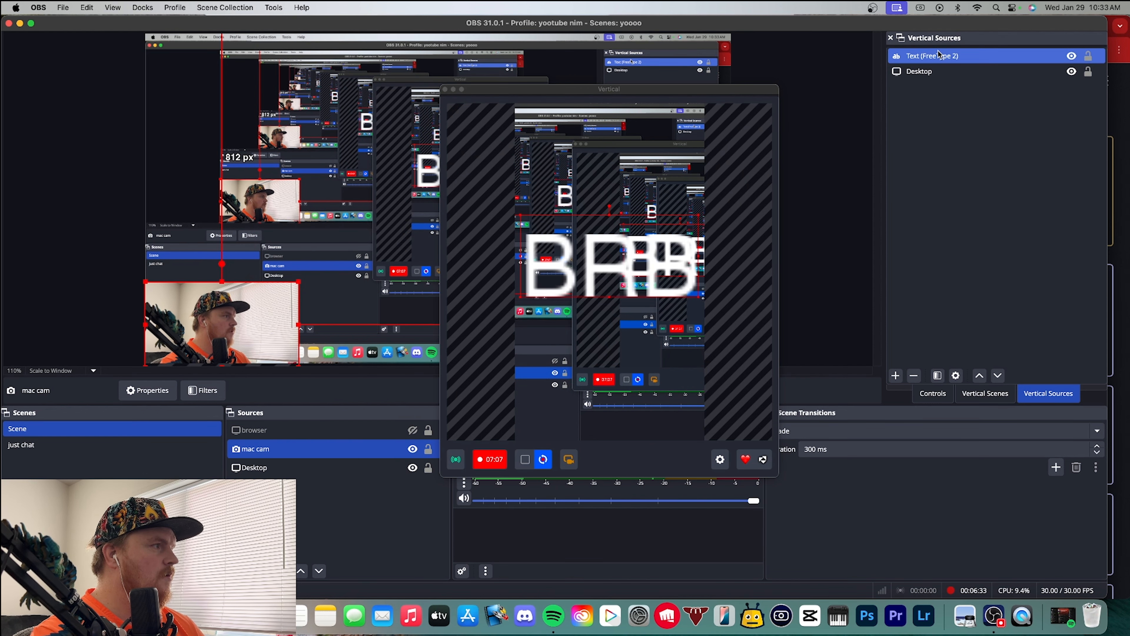
drag(611, 267, 592, 216)
drag(582, 90, 852, 82)
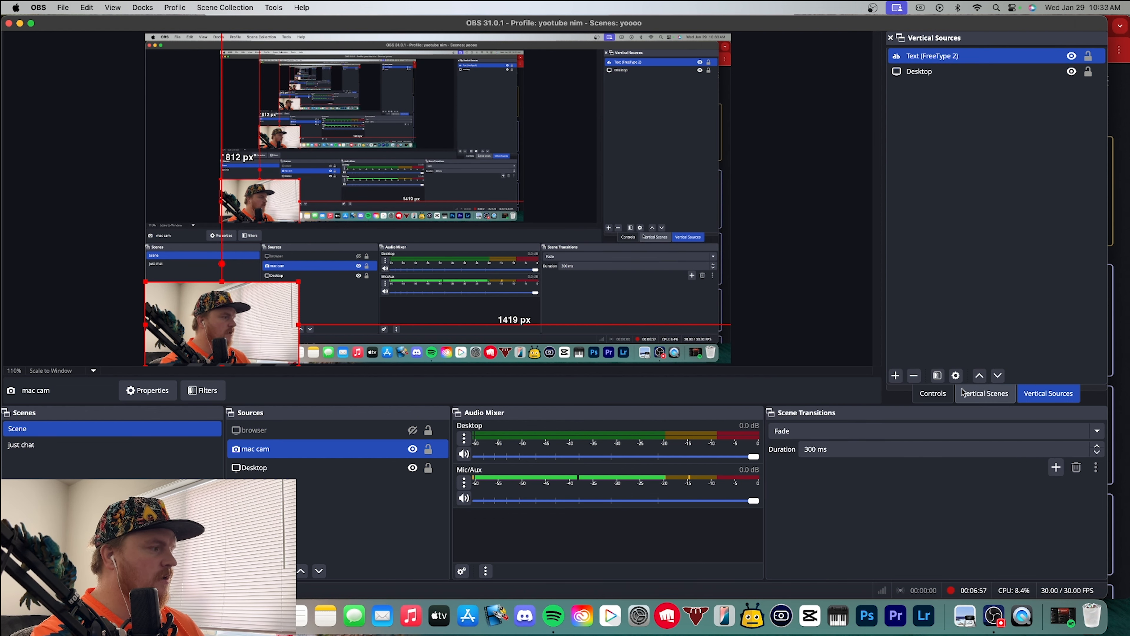
Show the vertical scenes list and the Vertical preview, then shrink the Desktop capture and centre it directly below the webcam
click(985, 393)
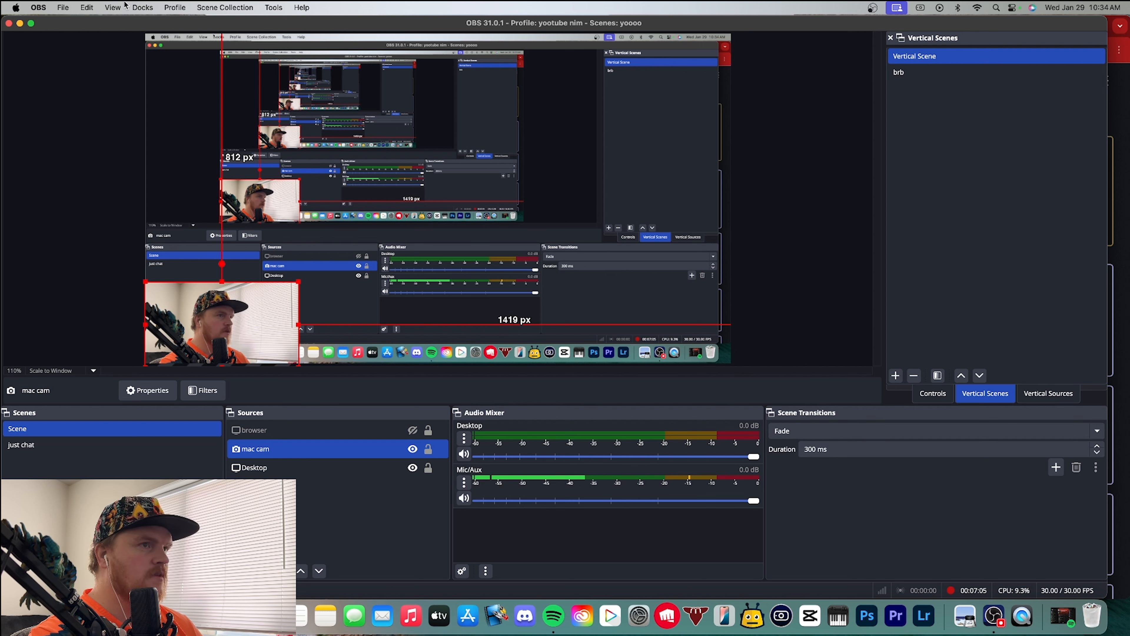
click(142, 6)
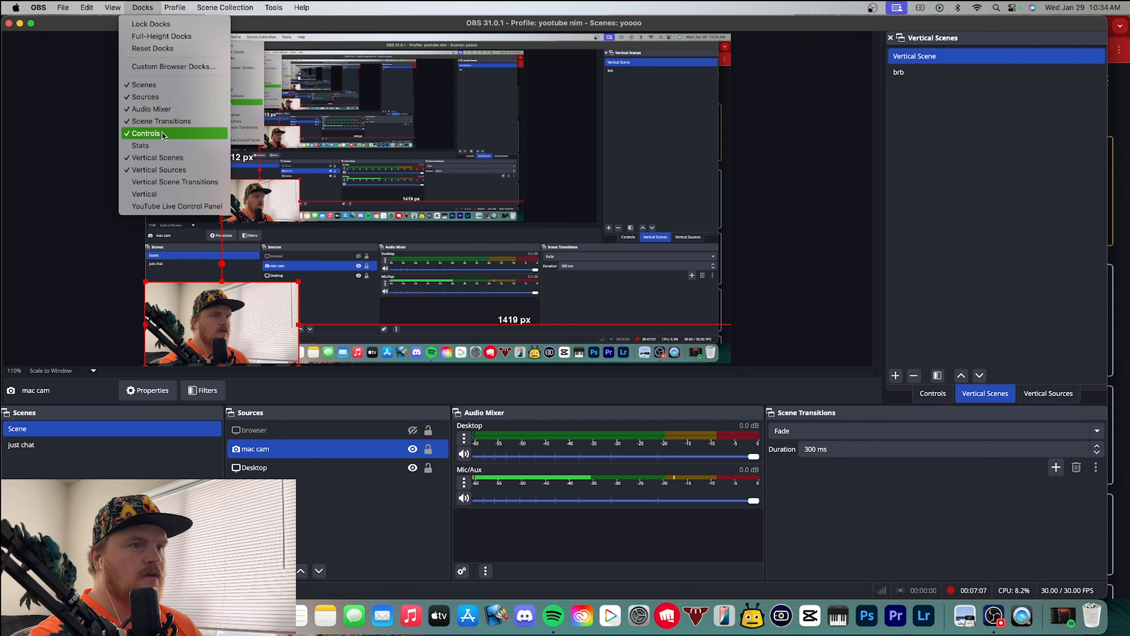
click(147, 193)
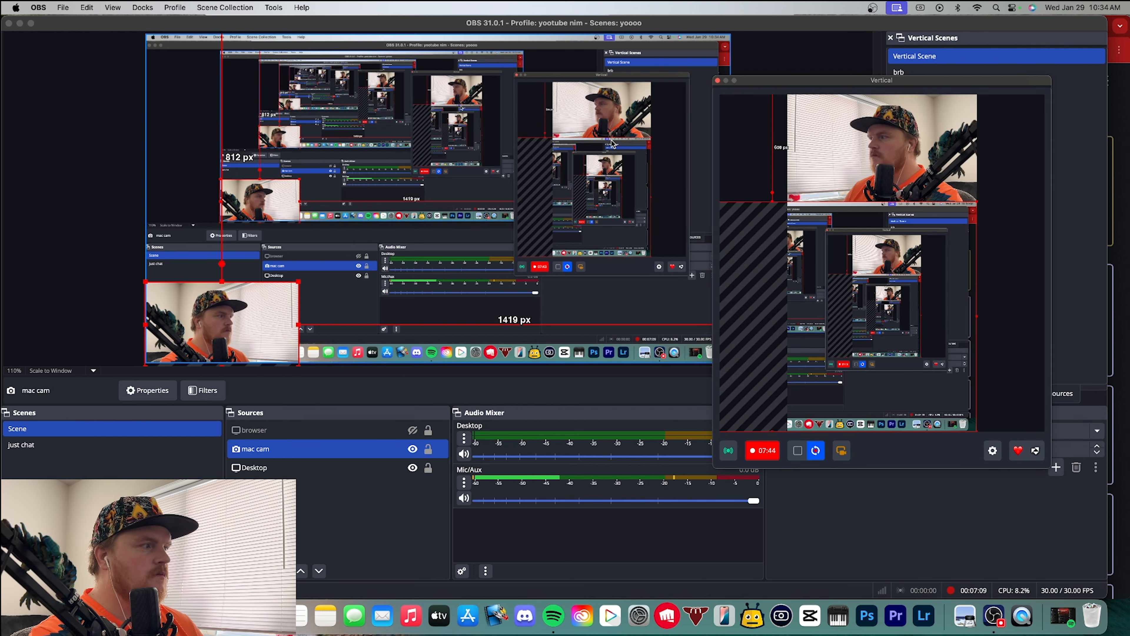
drag(866, 88, 786, 80)
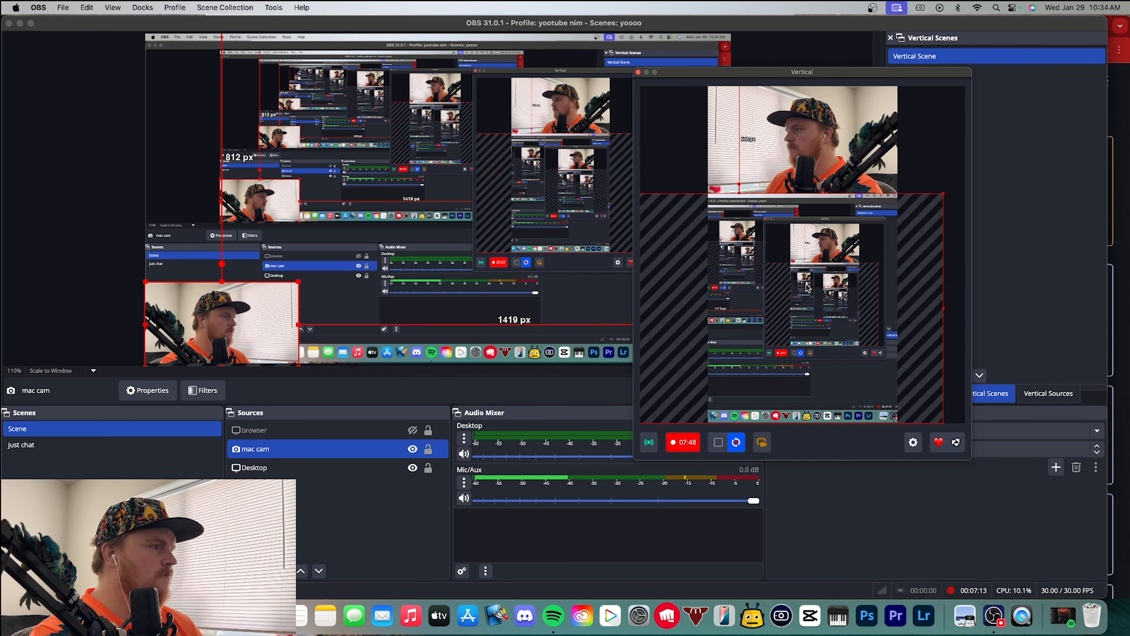
drag(762, 206, 828, 214)
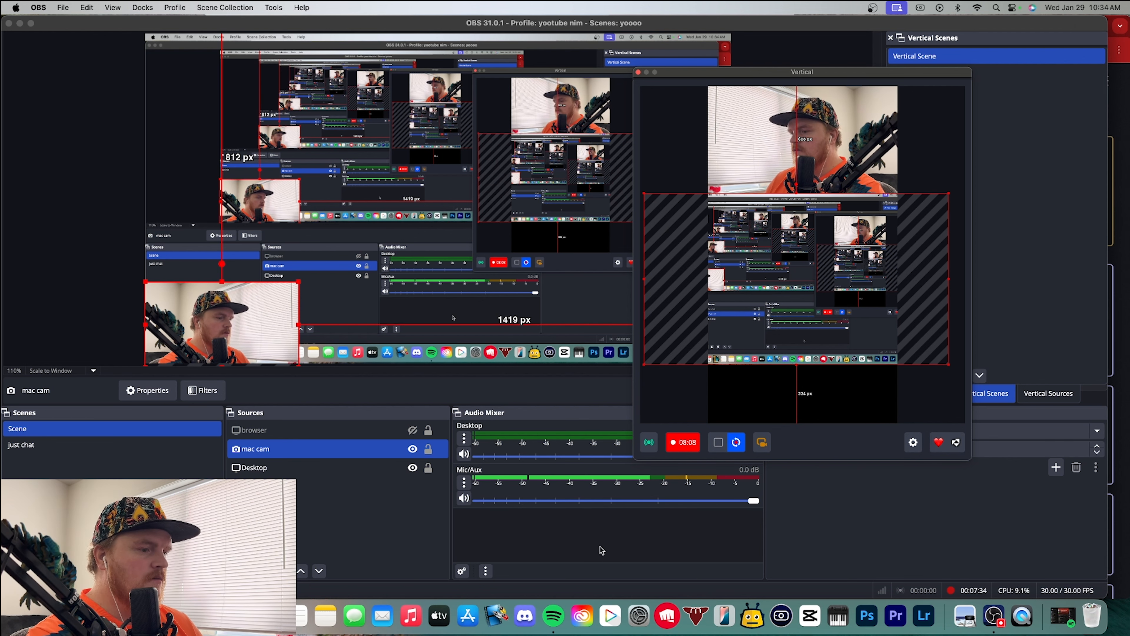
Switch to Chrome, search the web for "box blur obs plug plugin download" and open the Composite Blur page on the OBS Forums
key(super+Tab)
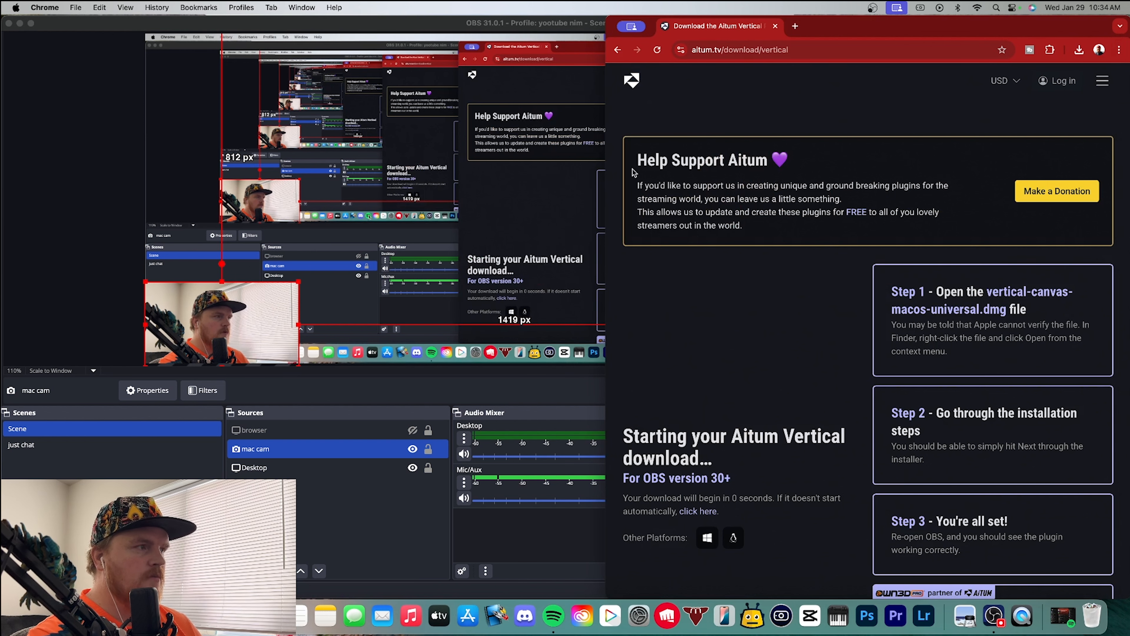
click(795, 26)
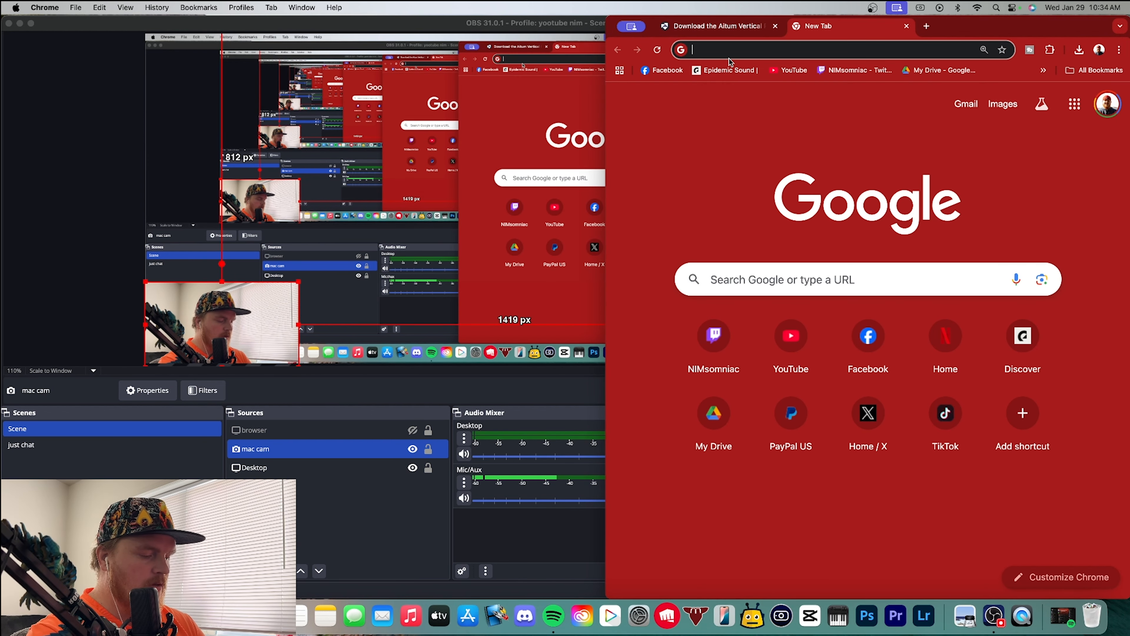
text(box blu)
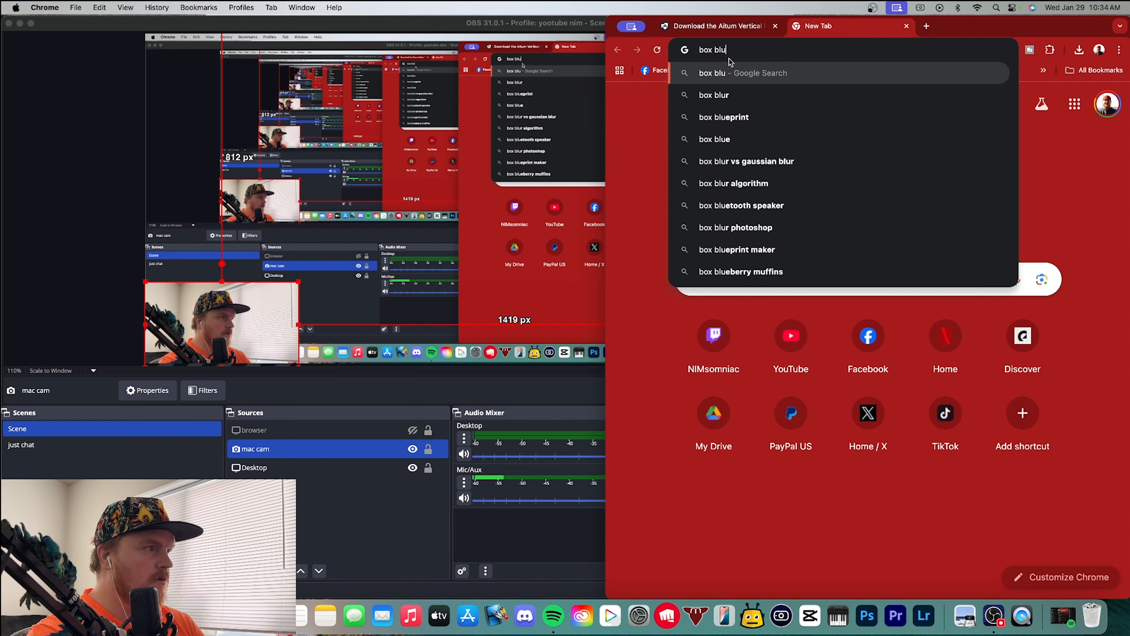
text(r obs)
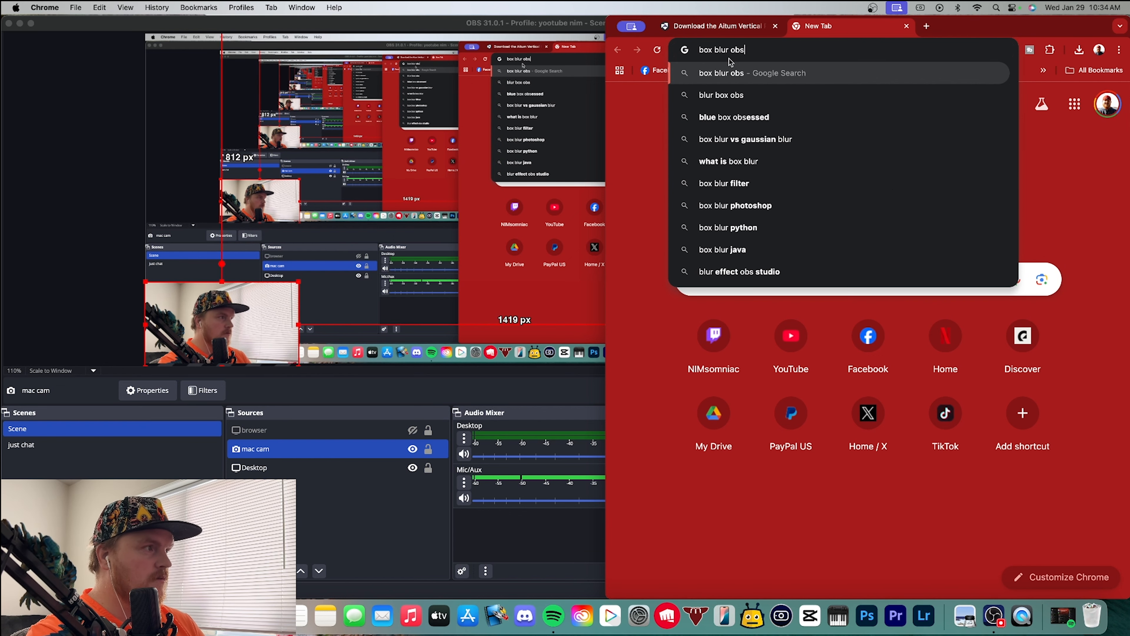
text( plug in)
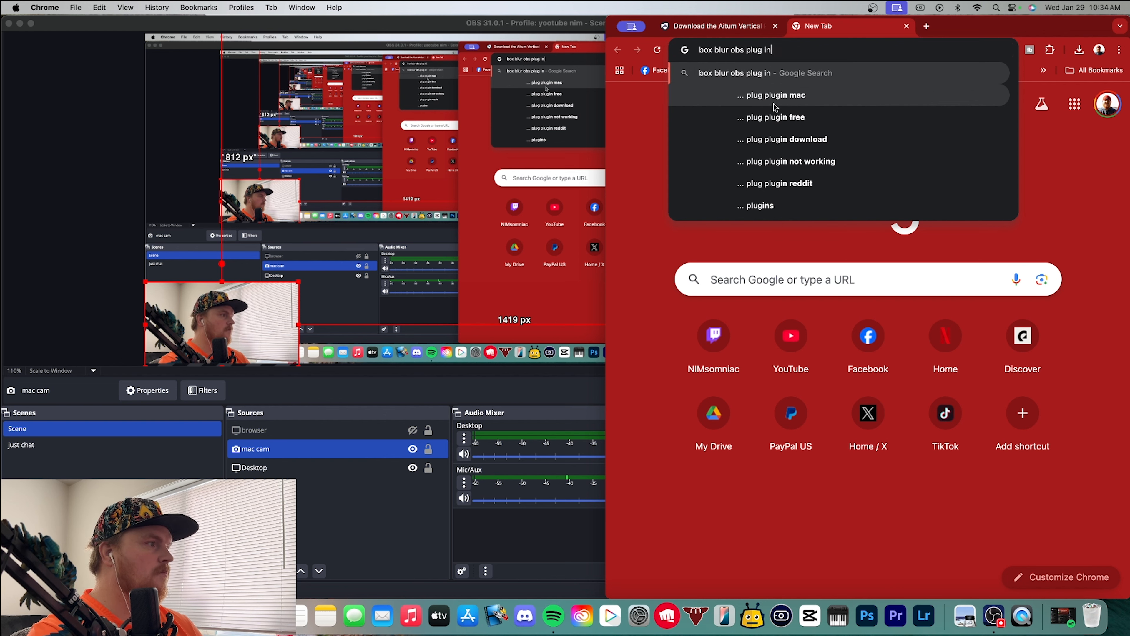
click(752, 139)
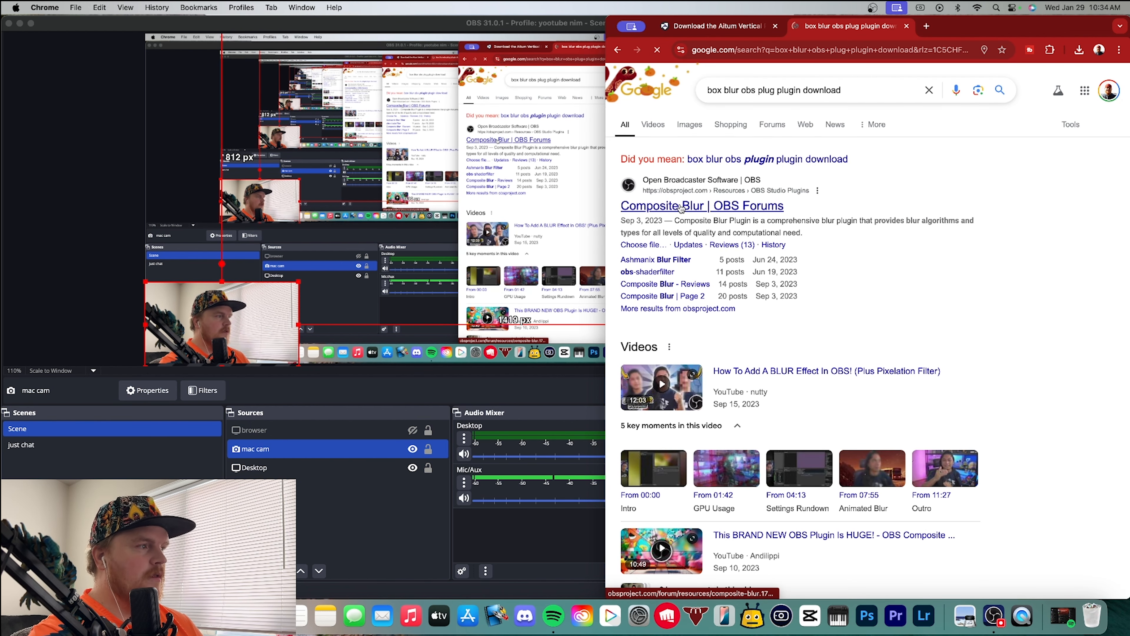
click(678, 208)
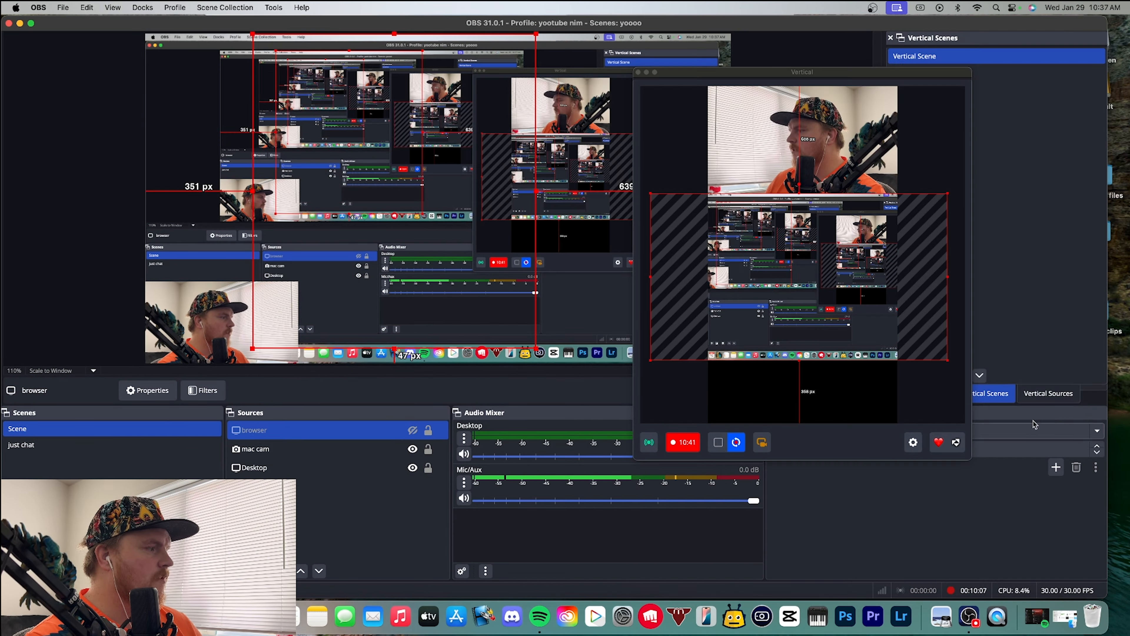
Switch to OBS, show the vertical sources and move the Vertical preview window clear of their list
click(1049, 394)
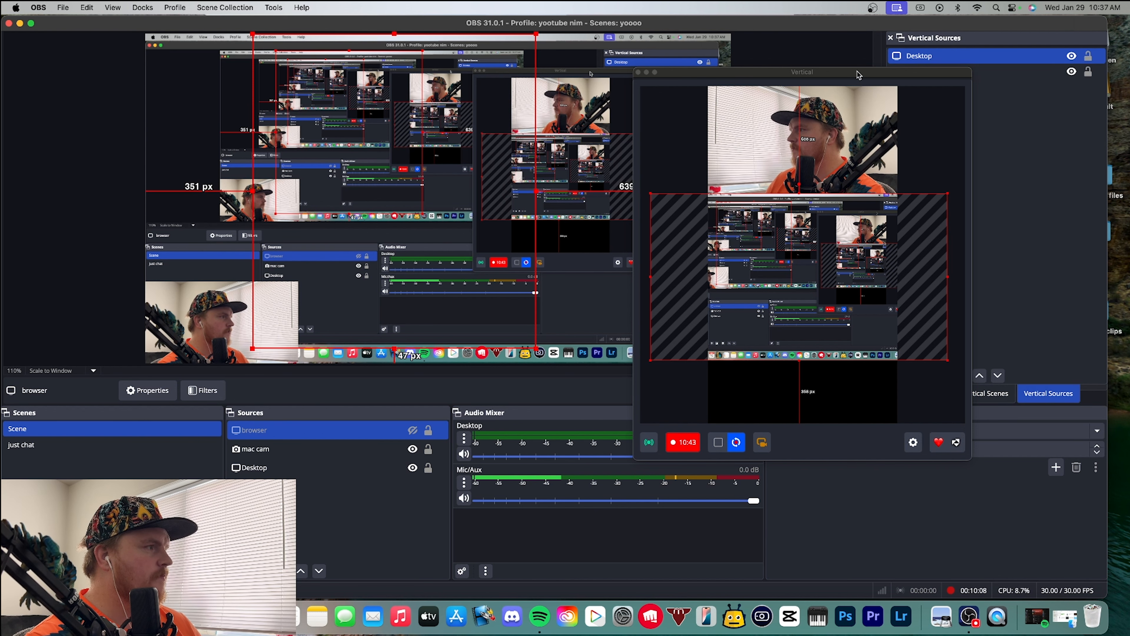
drag(859, 75, 739, 76)
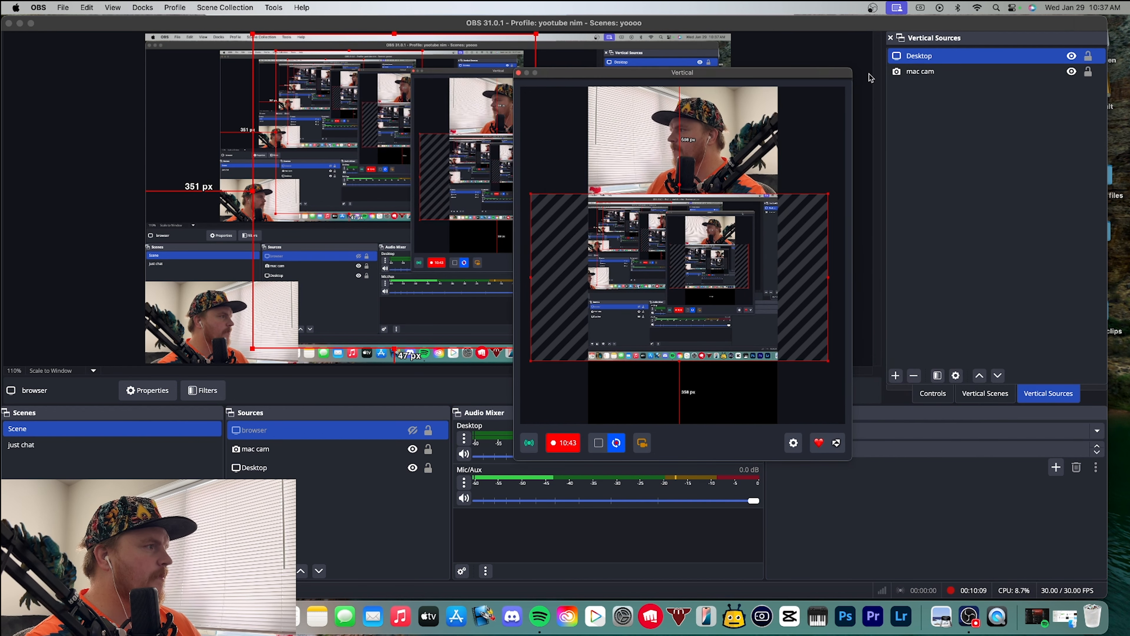
right_click(950, 57)
mouse_move(1025, 210)
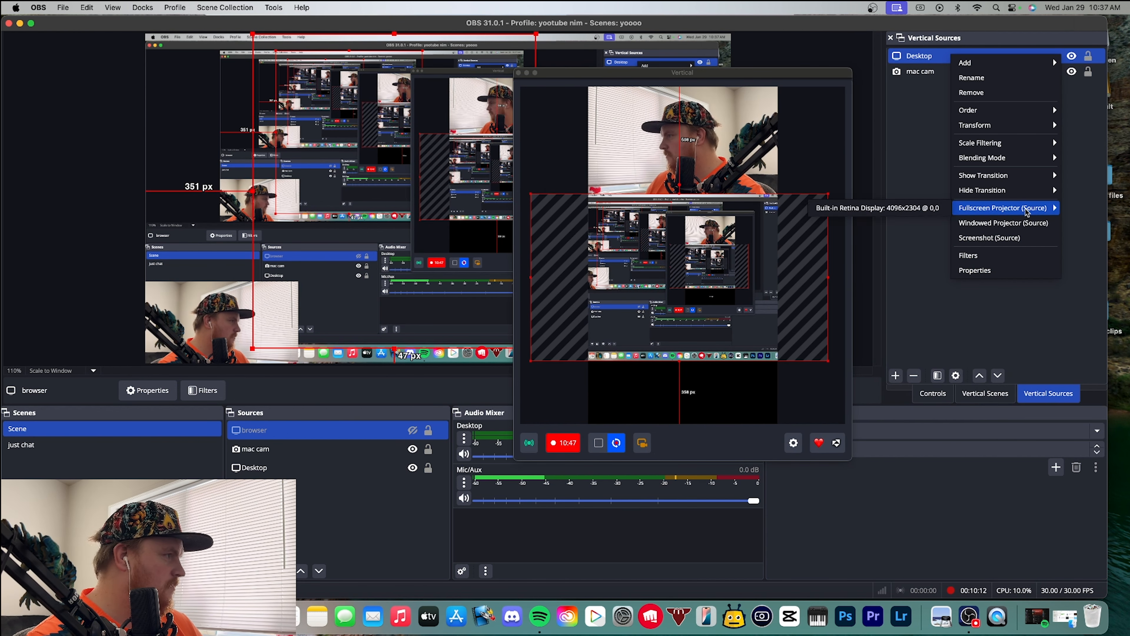
mouse_move(997, 117)
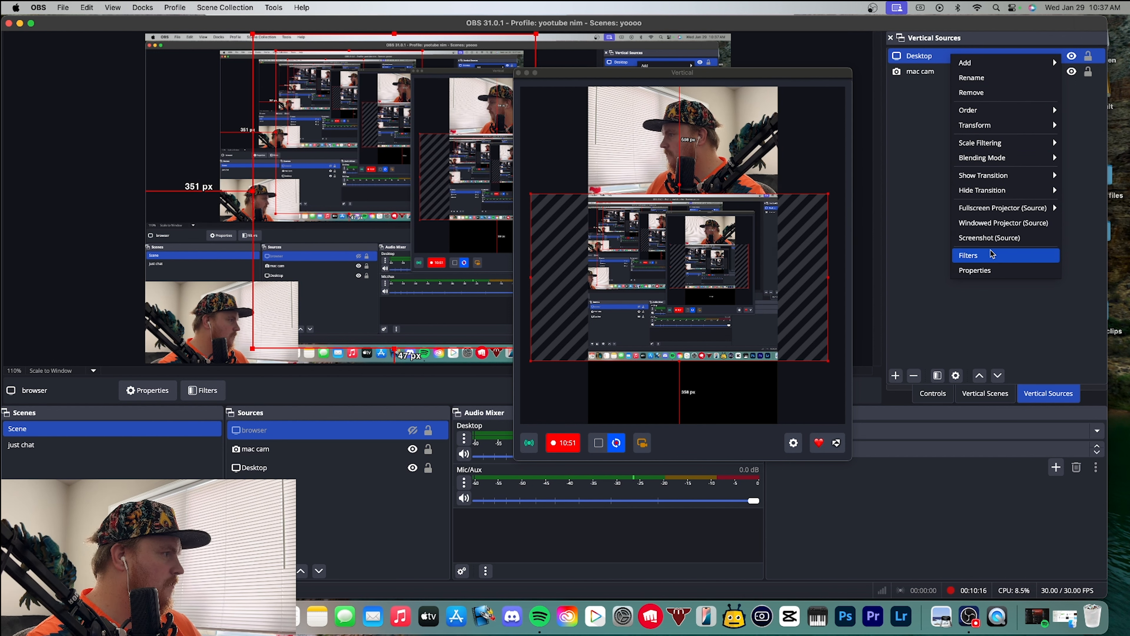
click(936, 229)
right_click(919, 58)
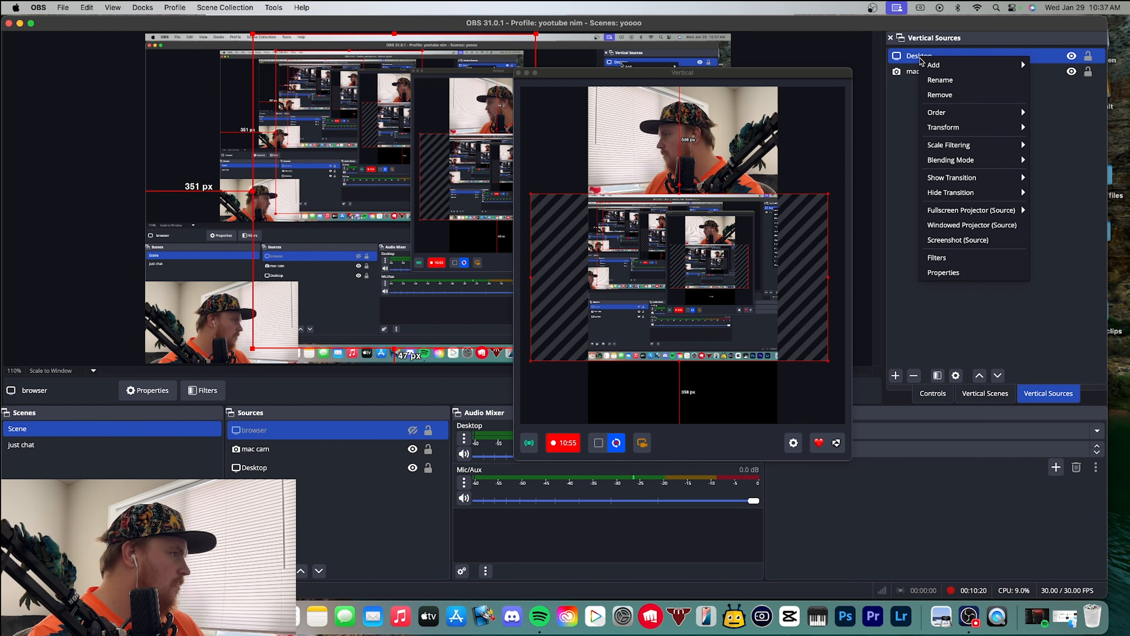
click(909, 107)
Add a new macOS Screen Capture source to the vertical scene, using Display Capture of the Built-in Retina Display
click(896, 375)
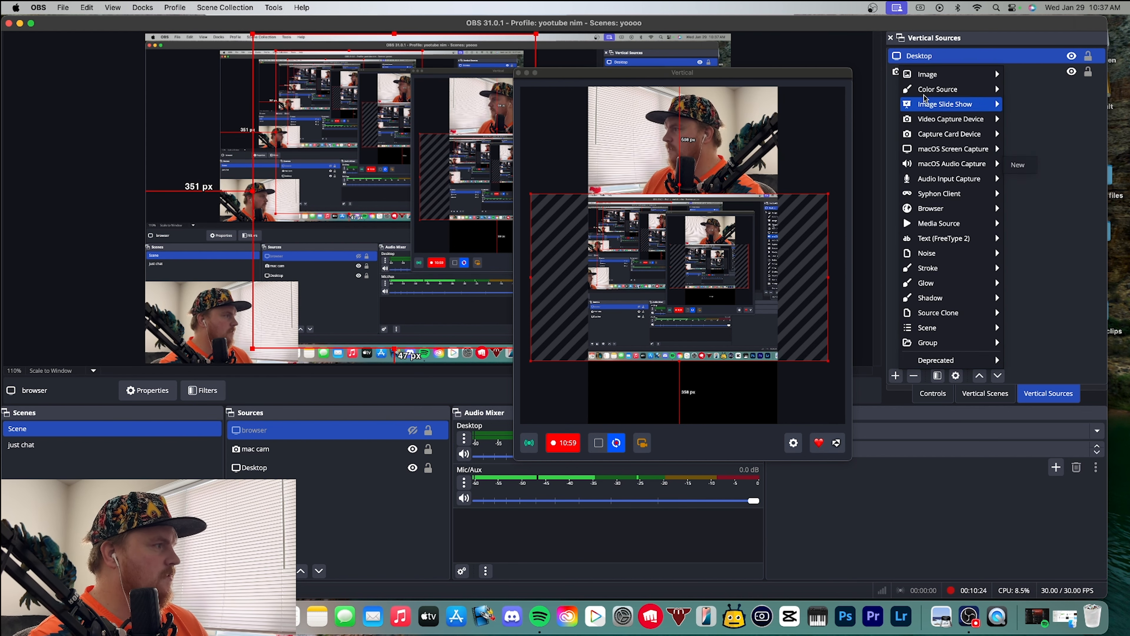
mouse_move(956, 169)
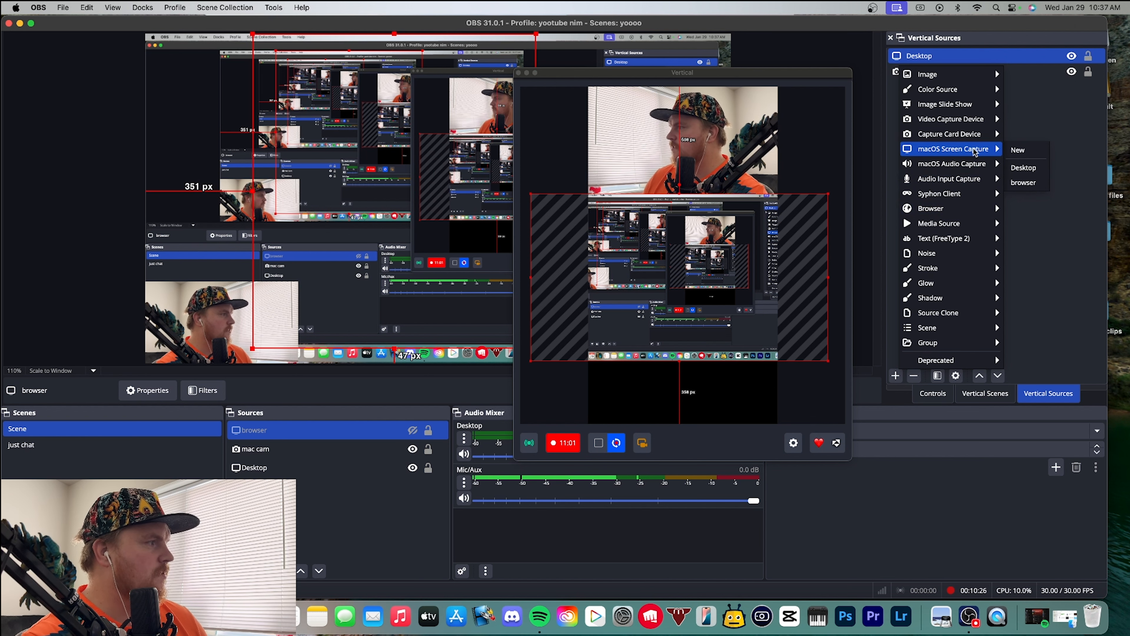
click(1022, 150)
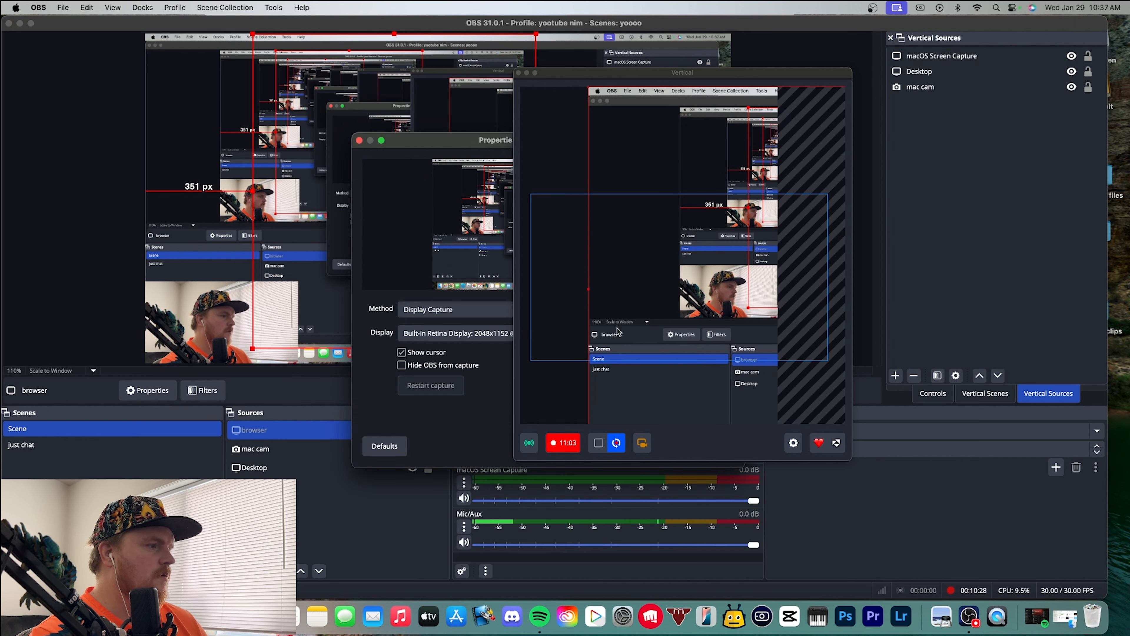
drag(461, 142, 161, 125)
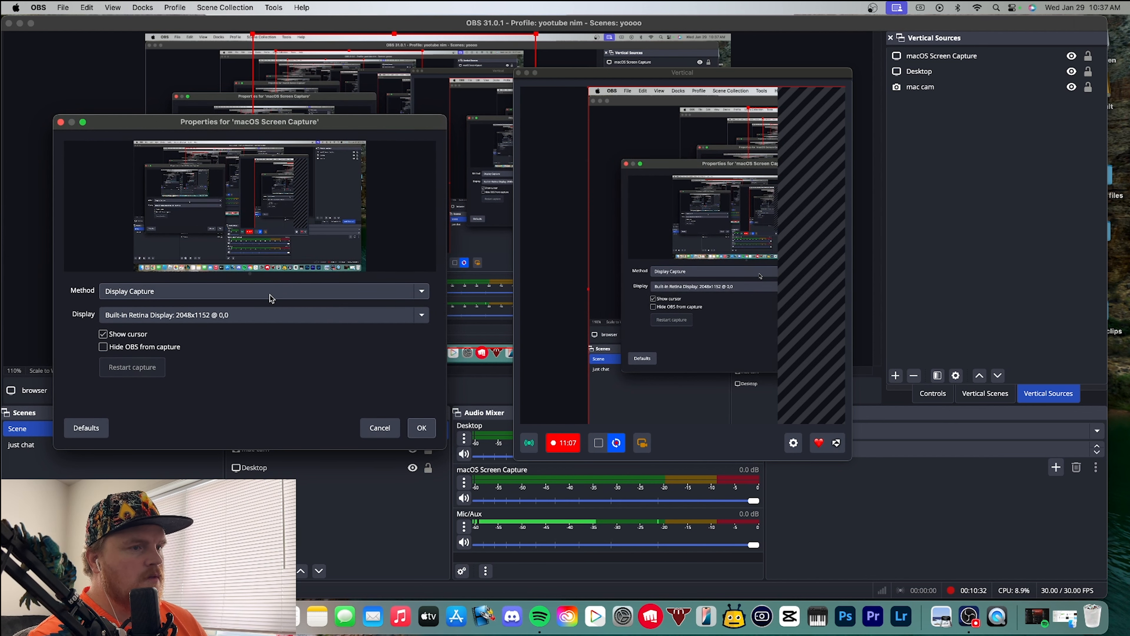
click(421, 428)
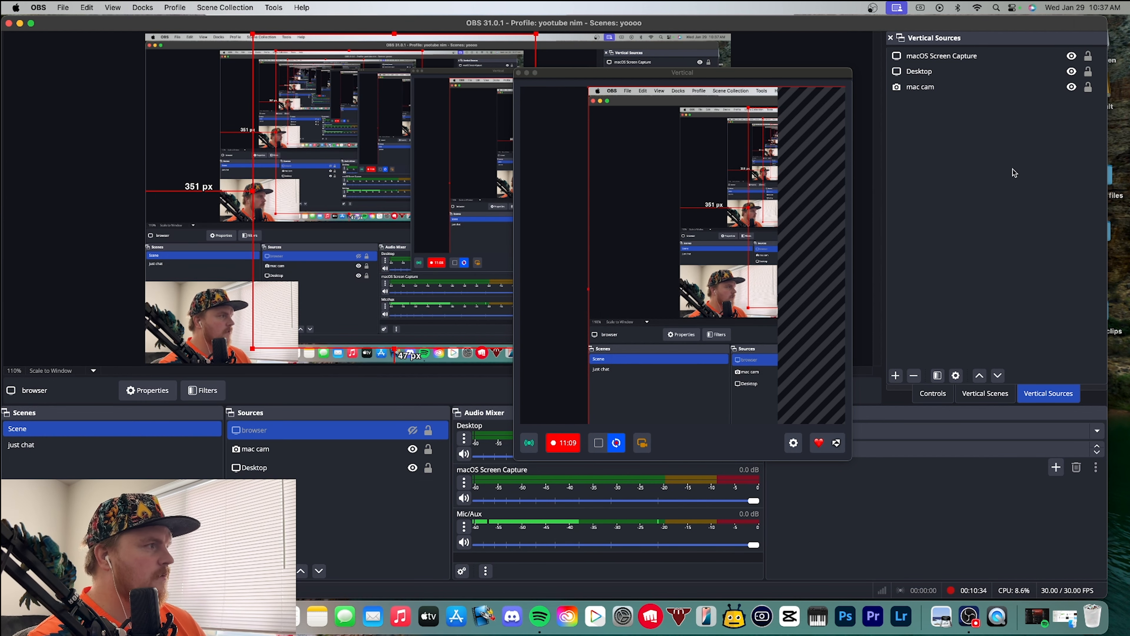
Resize and shift the macOS Screen Capture so it spans the vertical canvas from the middle of the webcam image to the lower edge
click(950, 87)
click(939, 62)
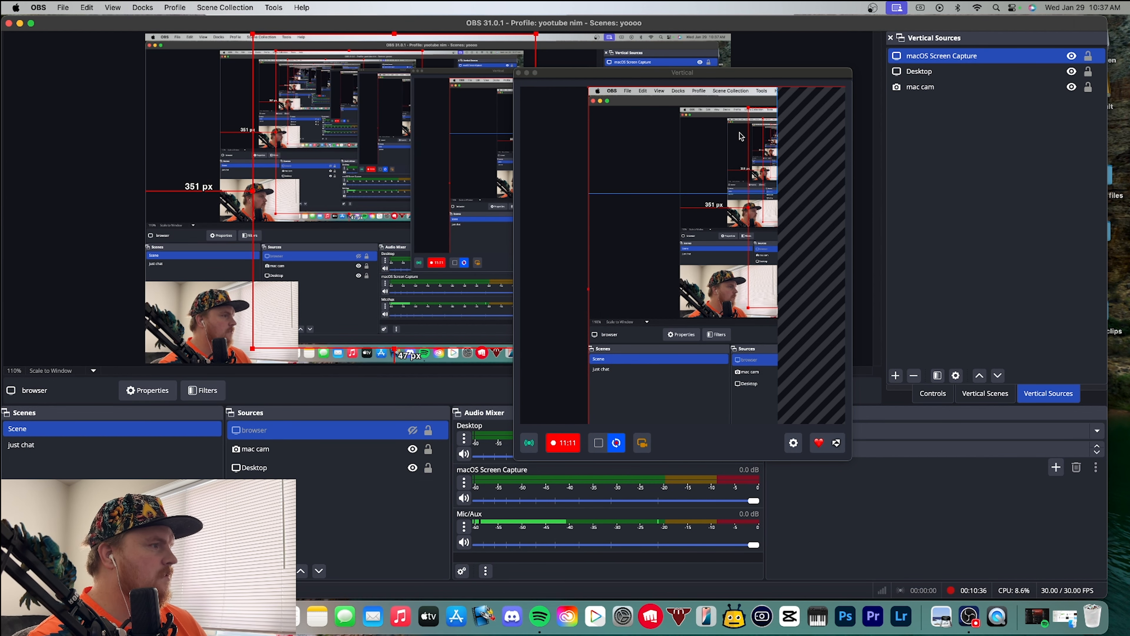
drag(712, 173, 542, 166)
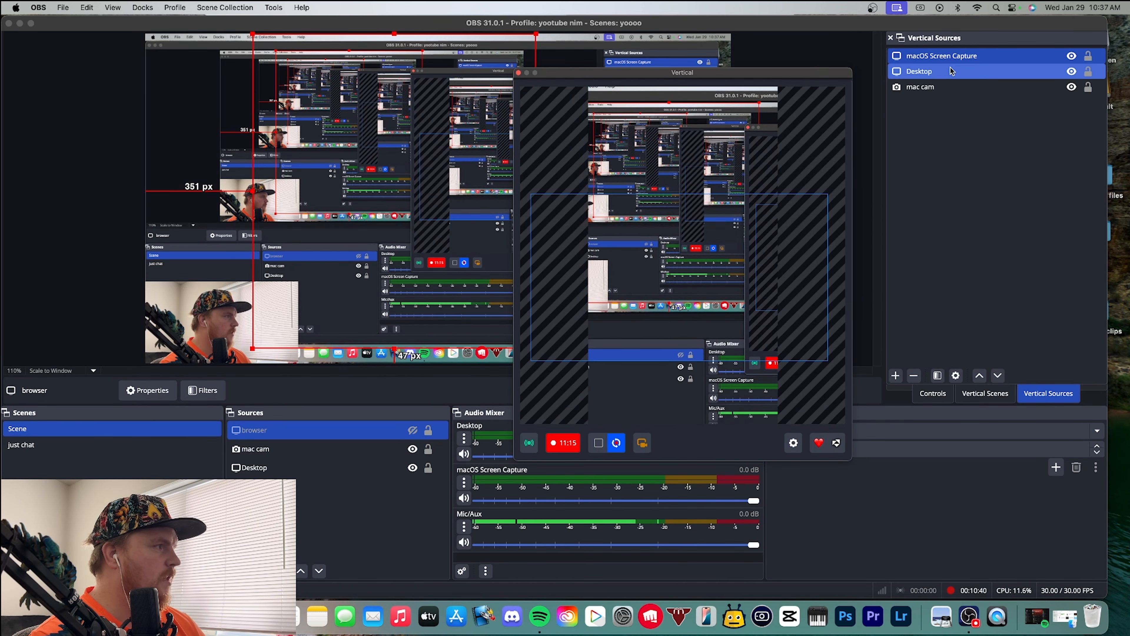
drag(686, 251, 771, 190)
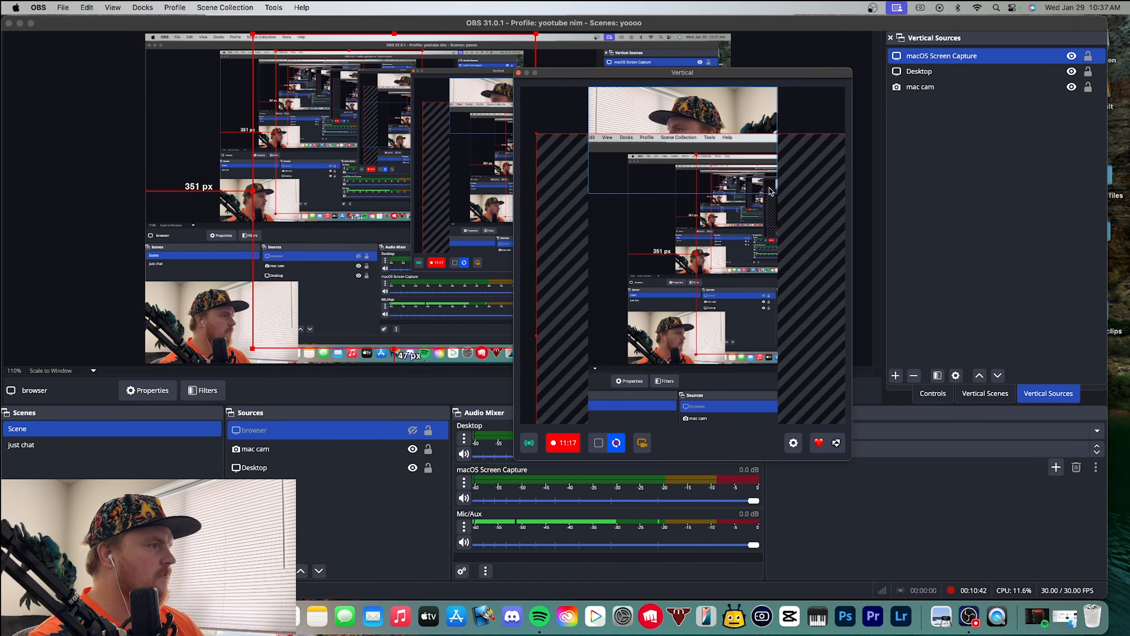
drag(536, 133, 455, 174)
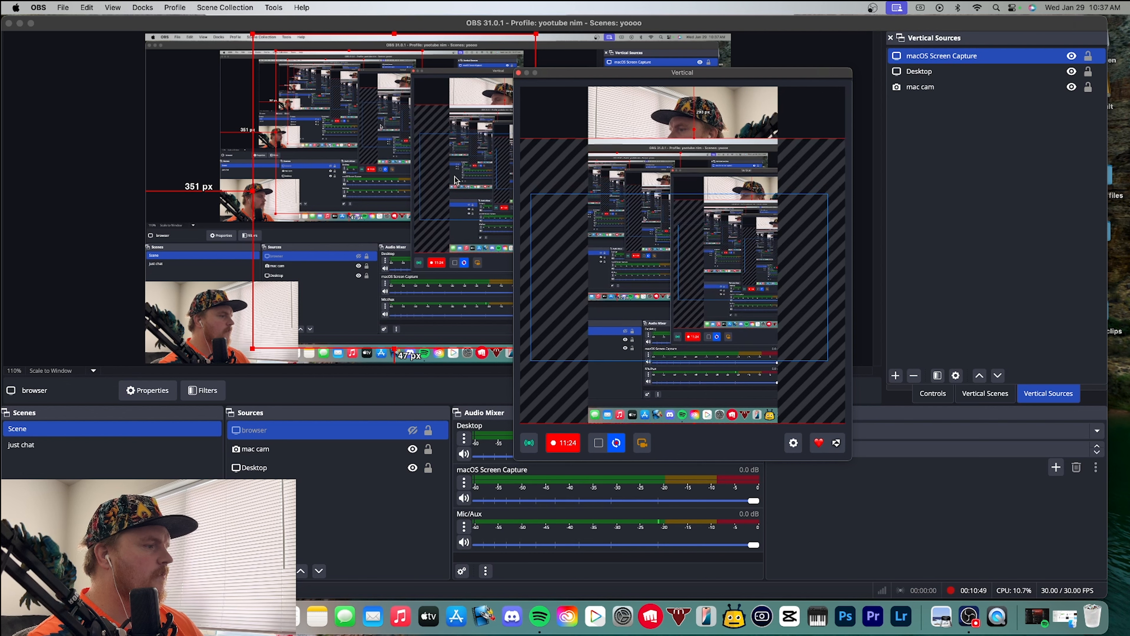
Add a Composite Blur effect filter to the macOS Screen Capture source and set its blur radius to 32.20
right_click(929, 57)
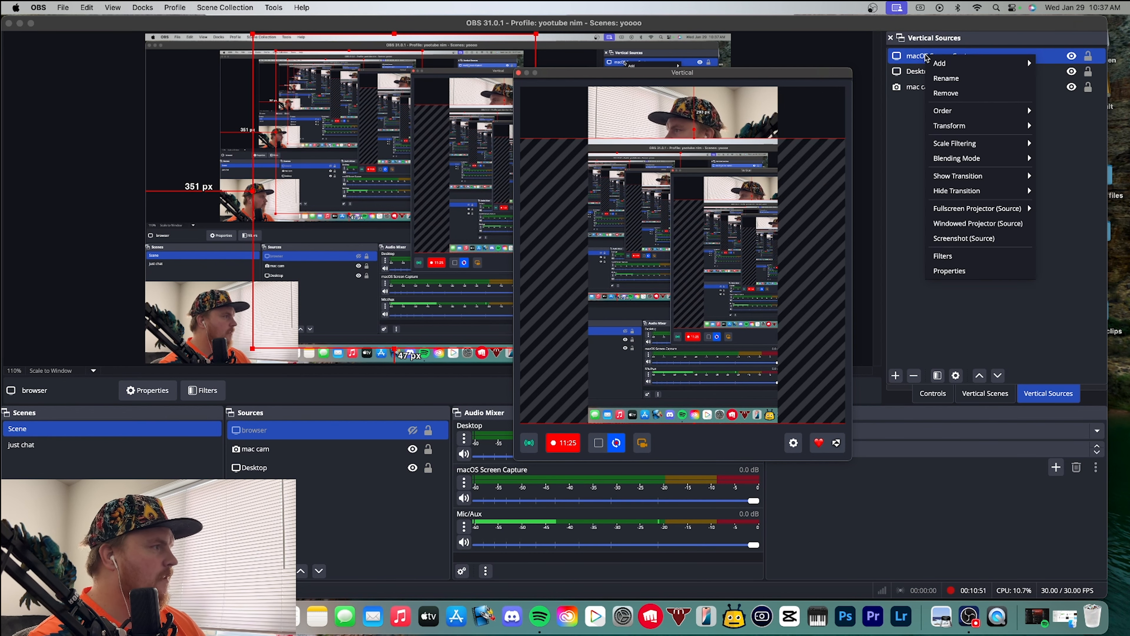
click(971, 254)
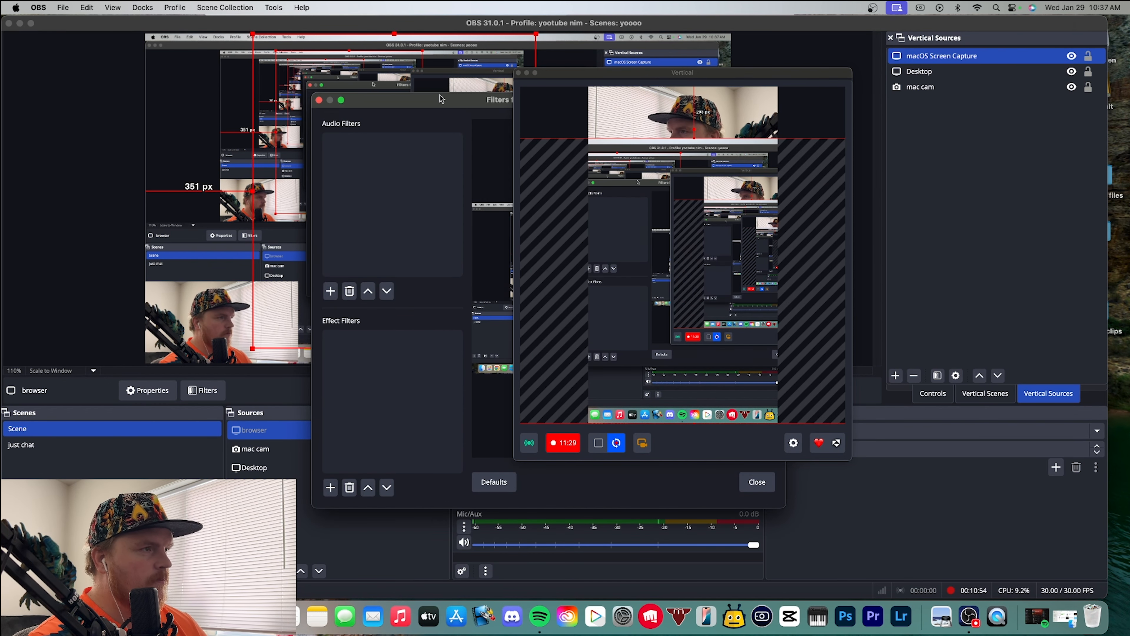
drag(440, 98, 141, 67)
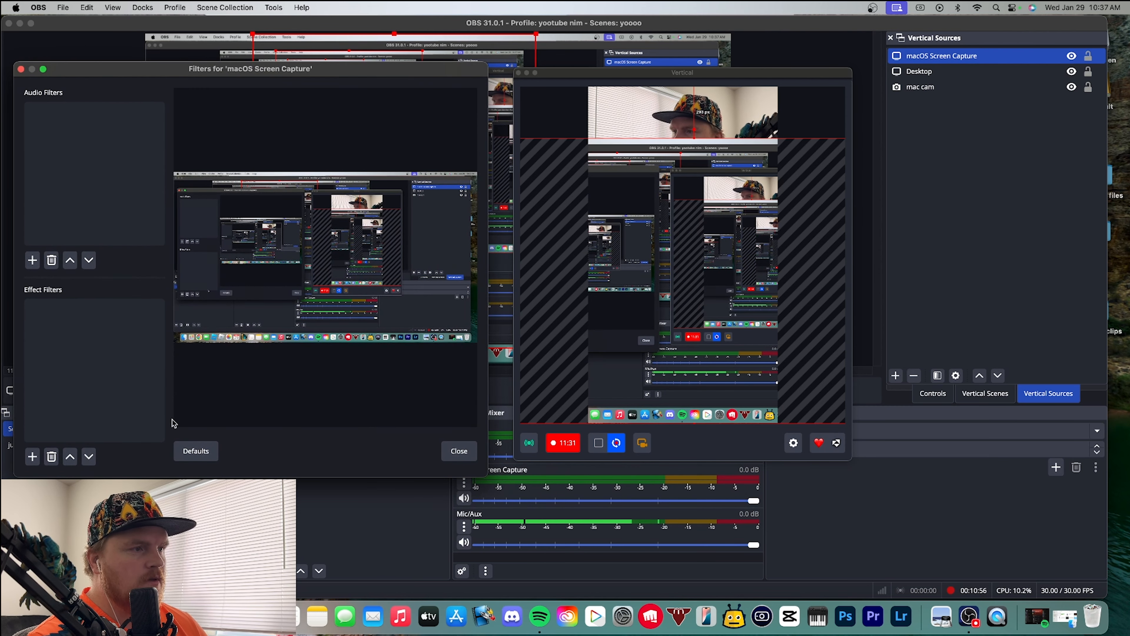
click(32, 456)
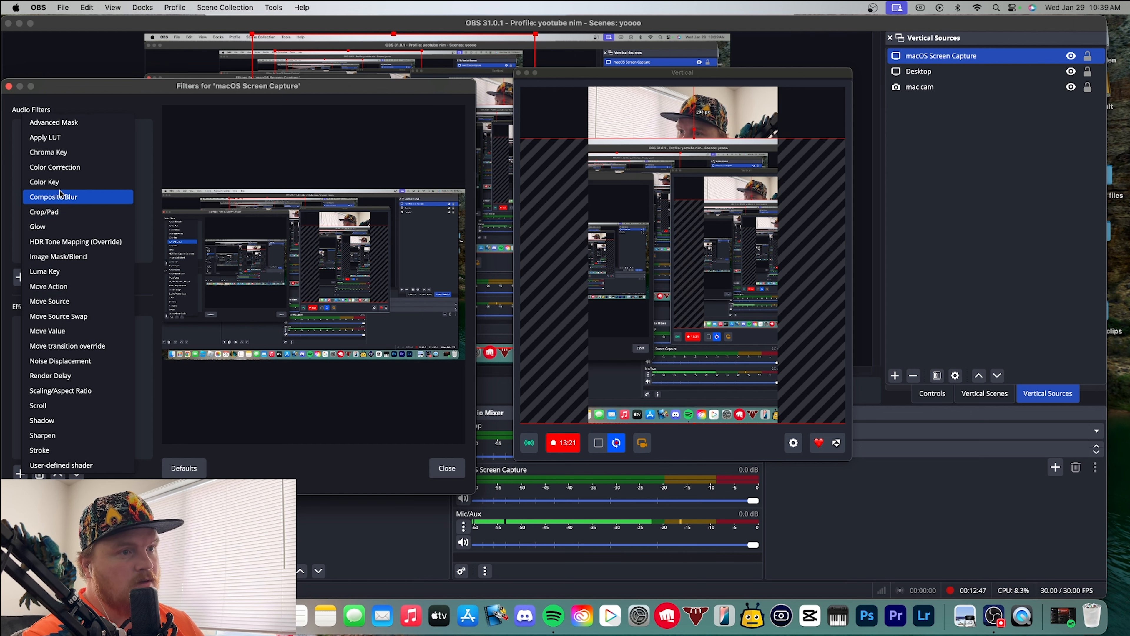
click(53, 196)
click(265, 307)
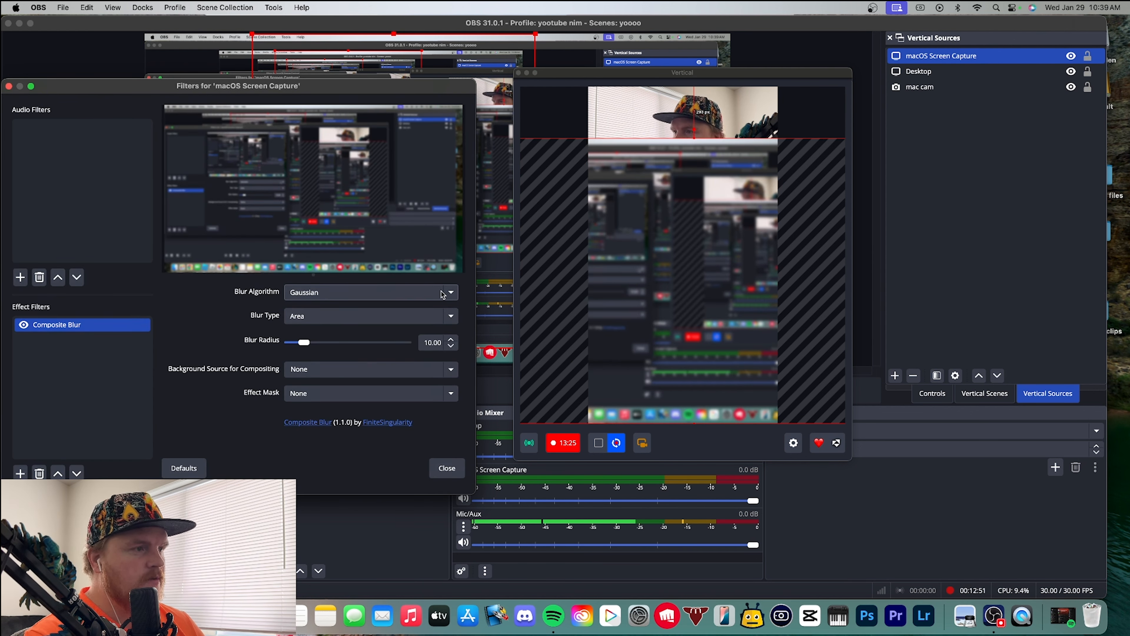
drag(304, 342, 337, 343)
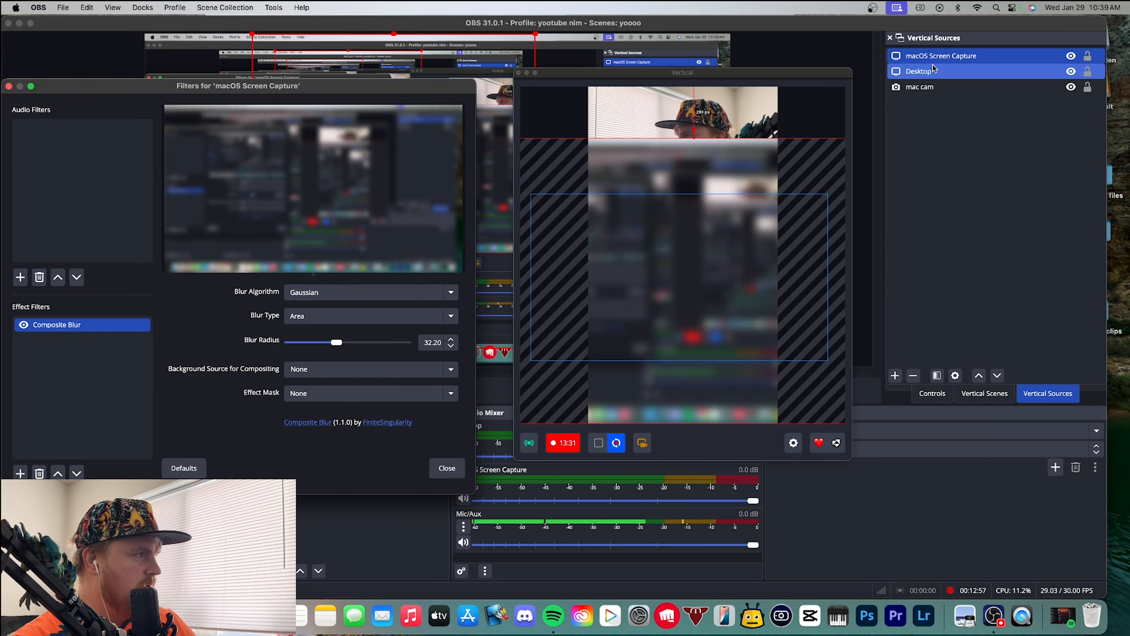
Place the blurred macOS Screen Capture beneath Desktop and mac cam in the vertical source order and select mac cam
drag(934, 59, 929, 92)
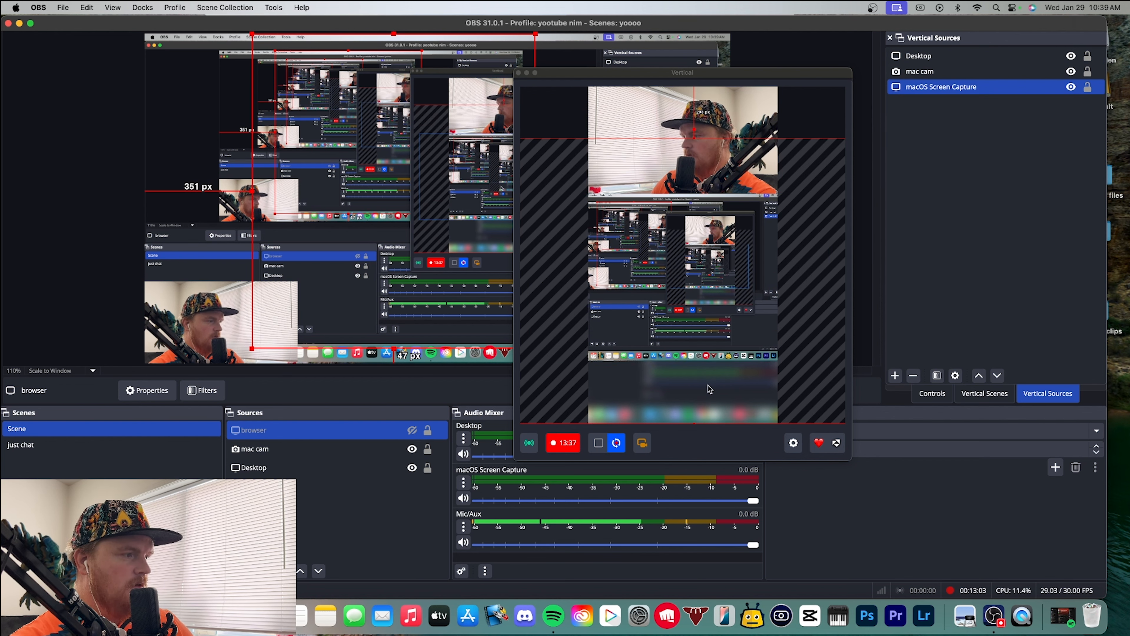
click(686, 359)
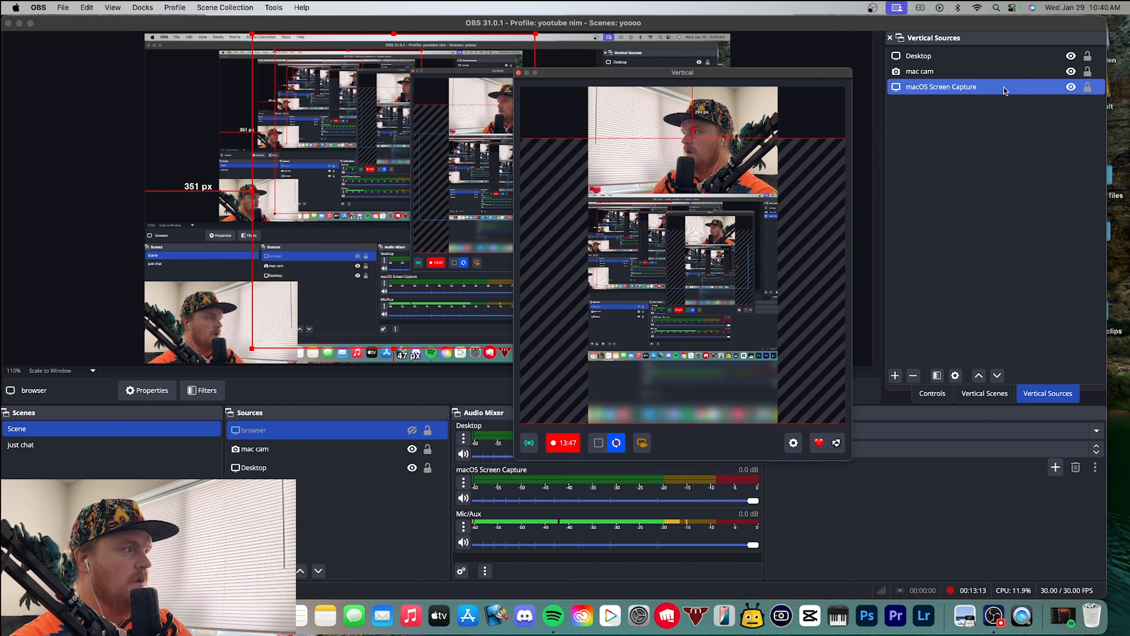
click(947, 74)
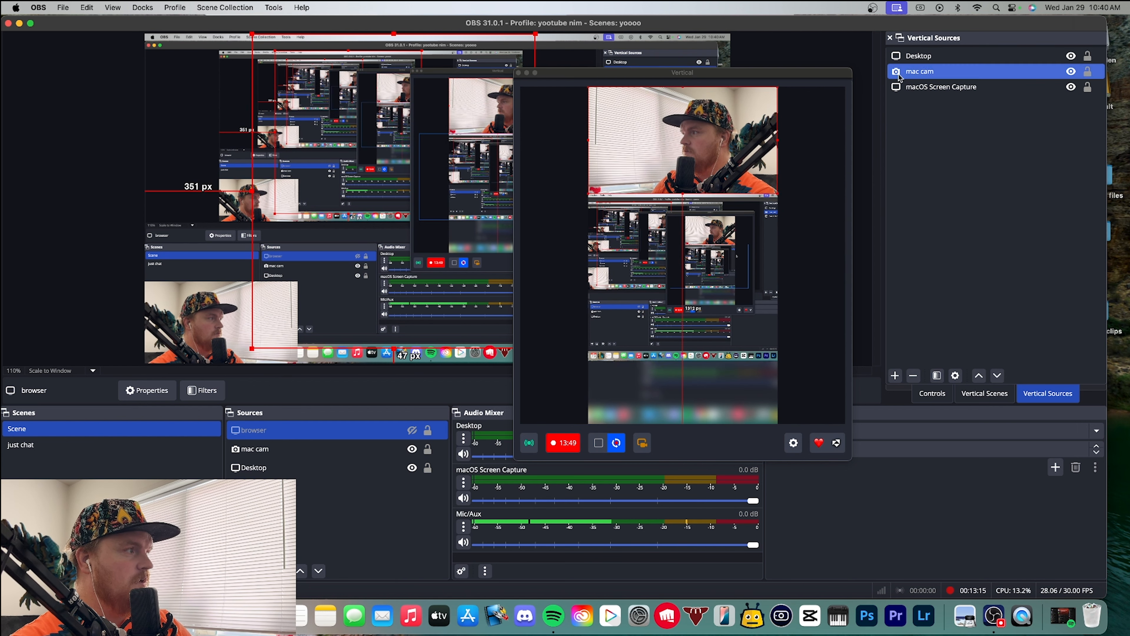
Scale the Desktop source down to the vertical canvas width and place it slightly below the webcam image
click(740, 277)
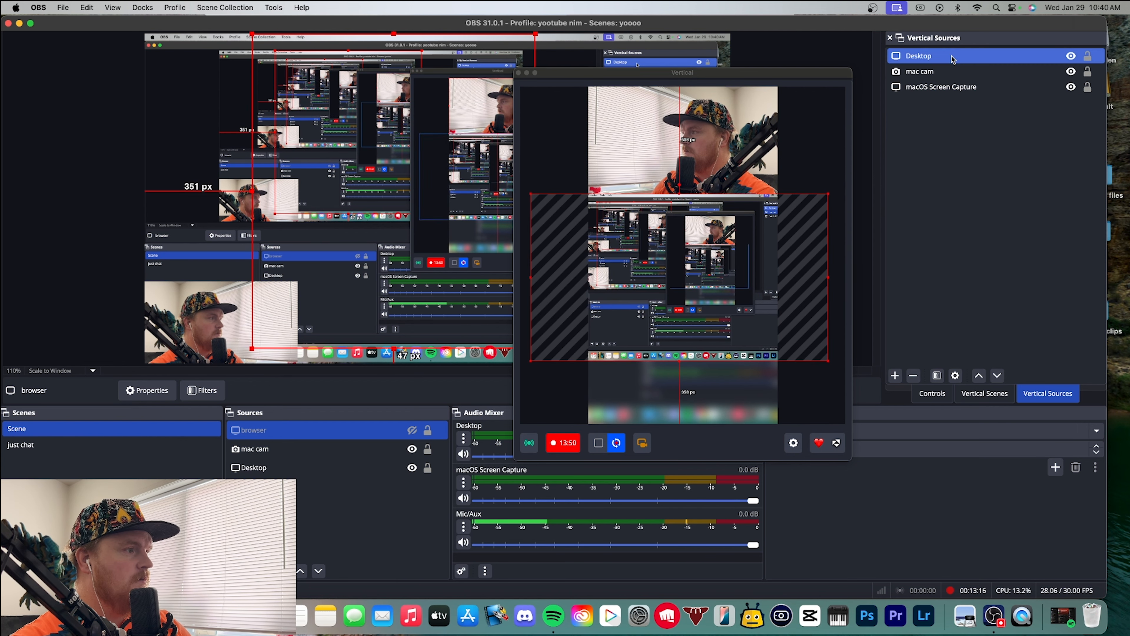
click(829, 276)
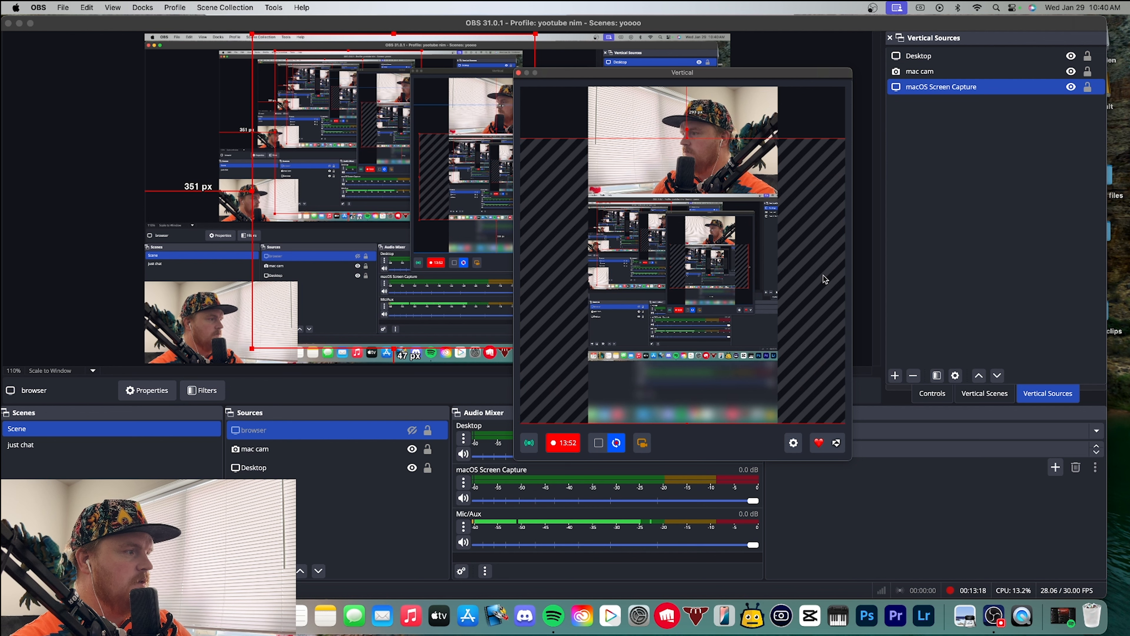
click(945, 61)
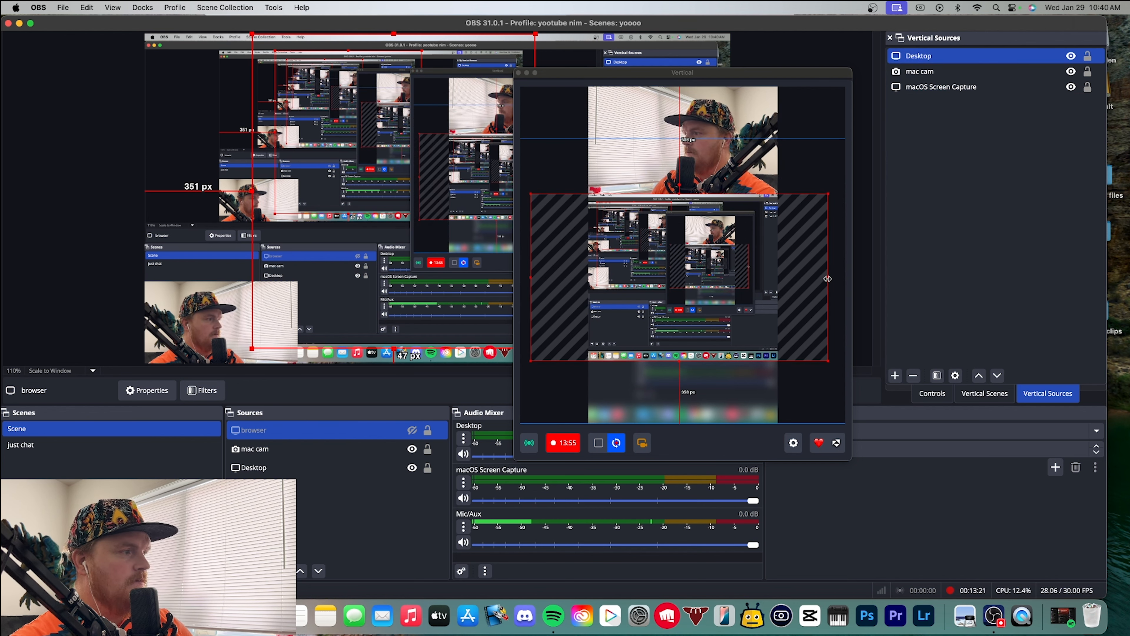
drag(827, 278, 733, 265)
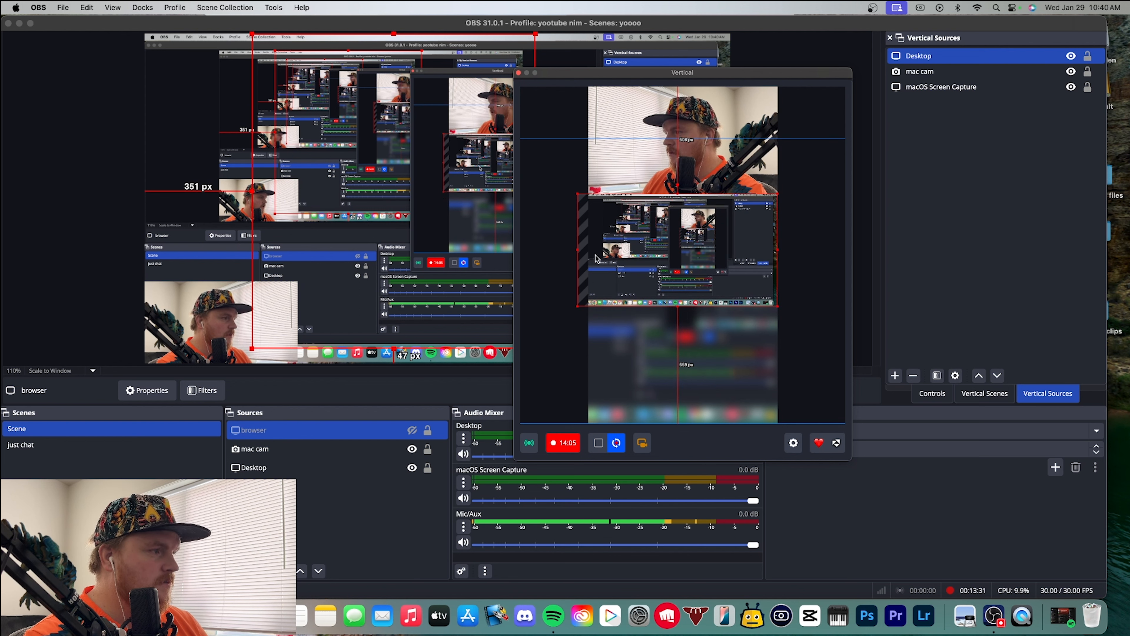
drag(578, 250, 586, 250)
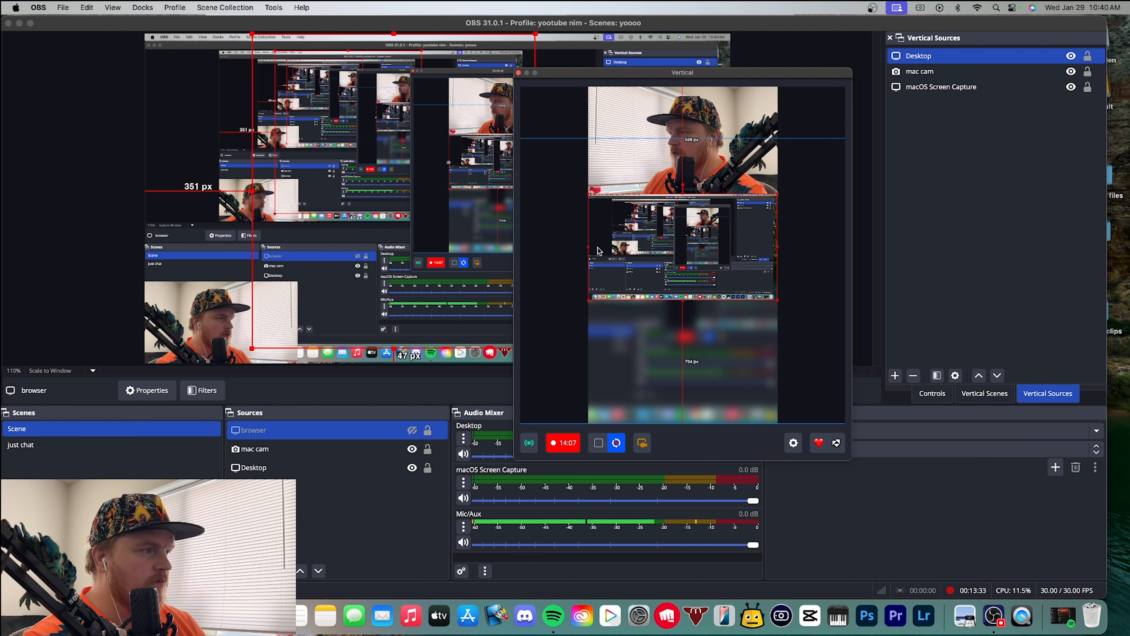
drag(664, 272, 668, 286)
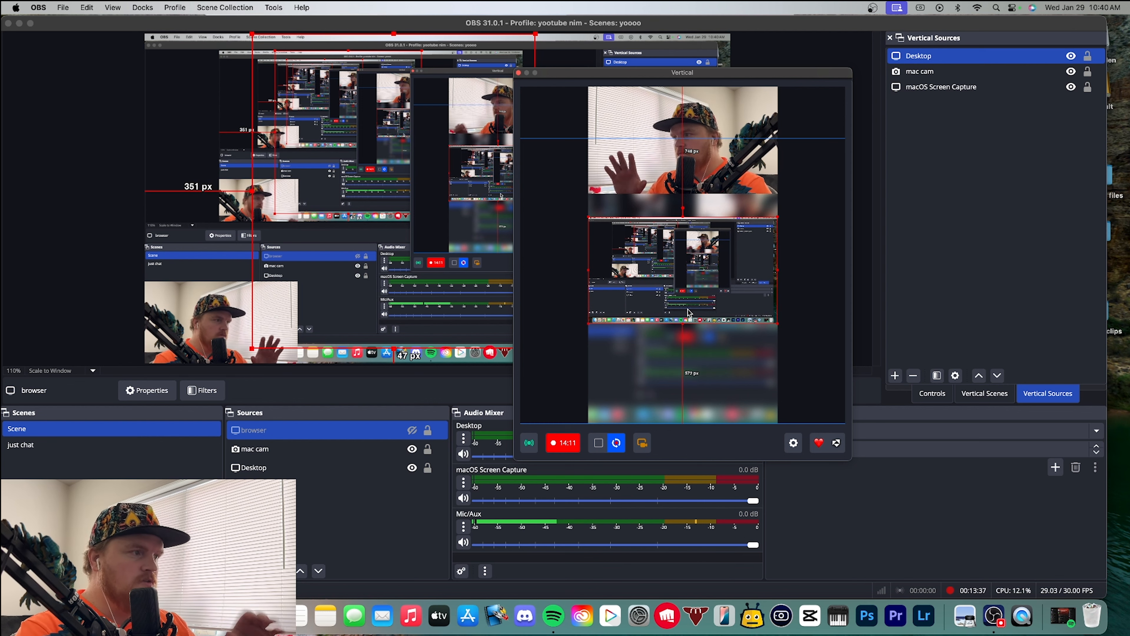
Enlarge the Desktop source past both canvas sides and place it directly under the webcam image, leaving about 415 px below it
drag(683, 218, 684, 116)
drag(696, 254, 609, 318)
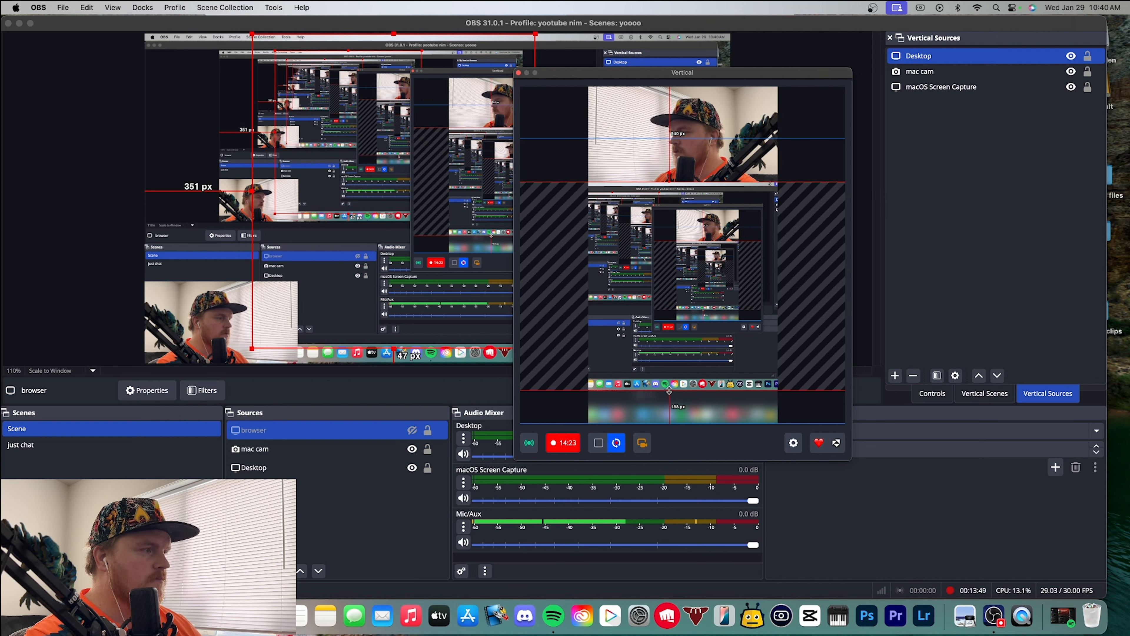
drag(669, 390, 701, 334)
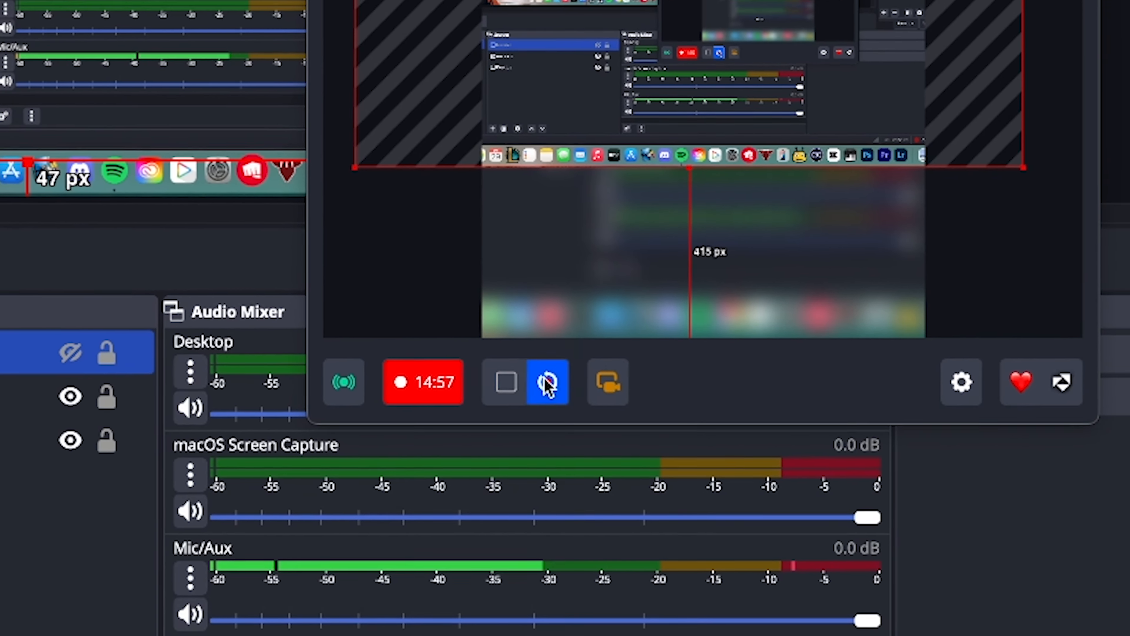
Save a backtrack clip of the vertical canvas and open the Backtrack section of the vertical settings
click(536, 371)
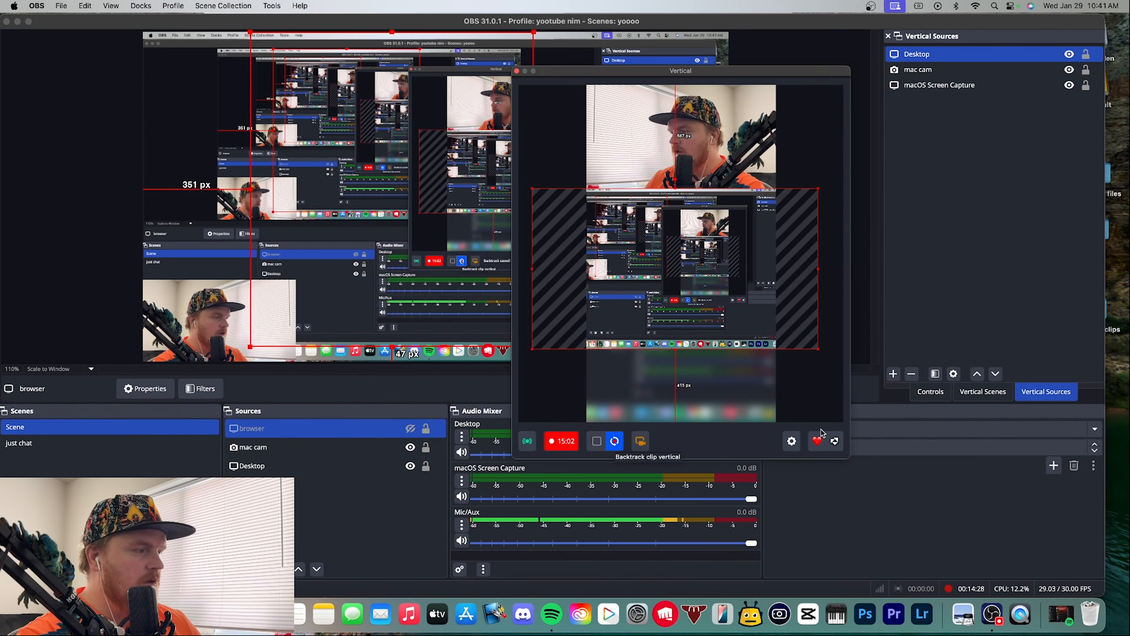
click(799, 439)
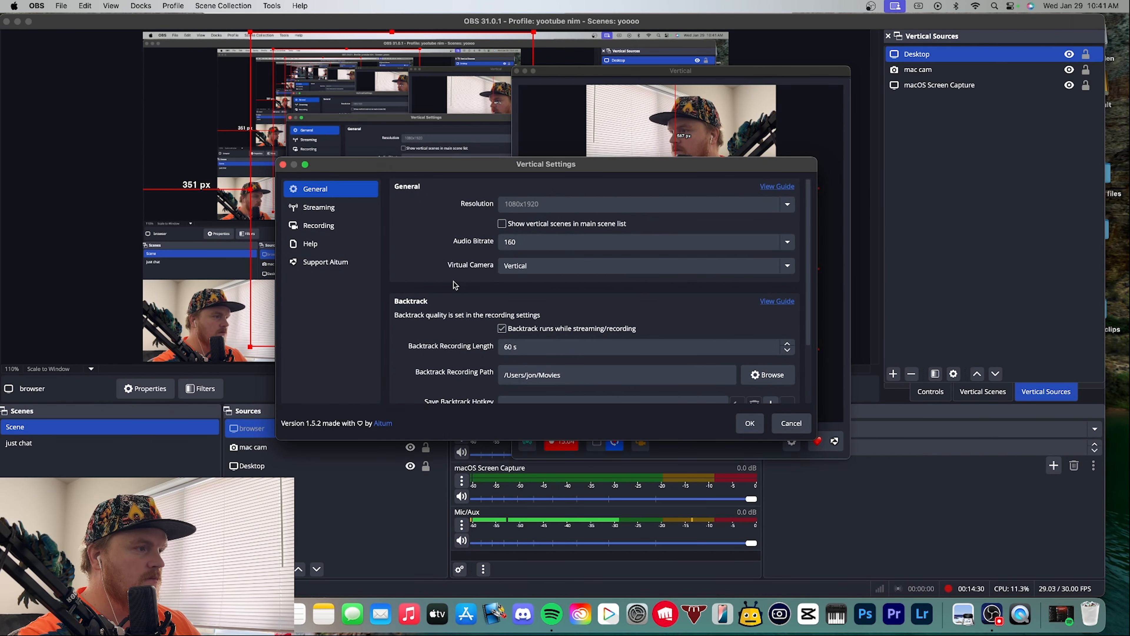
scroll(467, 298, down, 3)
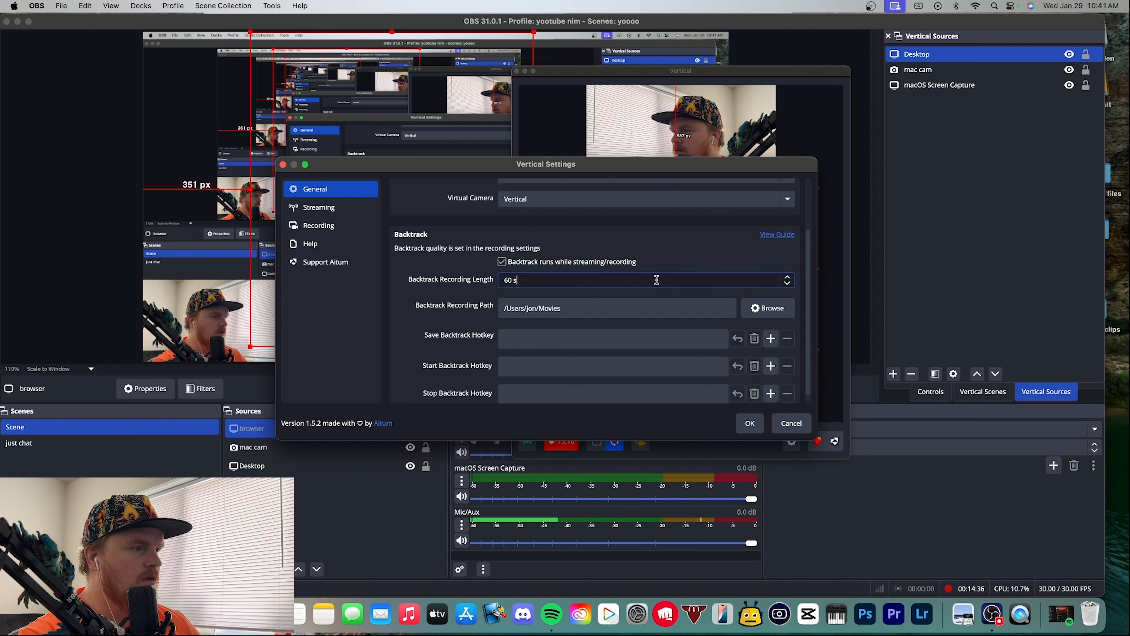
Raise the Backtrack Recording Length to 128 s
click(787, 277)
click(788, 277)
click(787, 277)
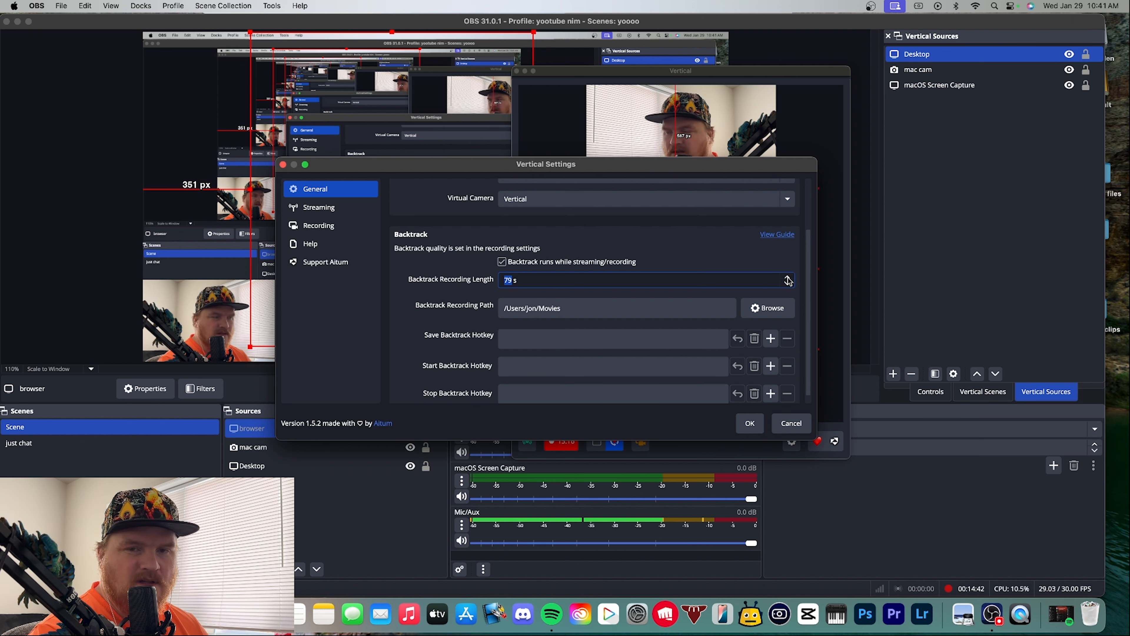
click(788, 277)
click(787, 277)
click(787, 277)
click(787, 277)
click(788, 278)
click(788, 277)
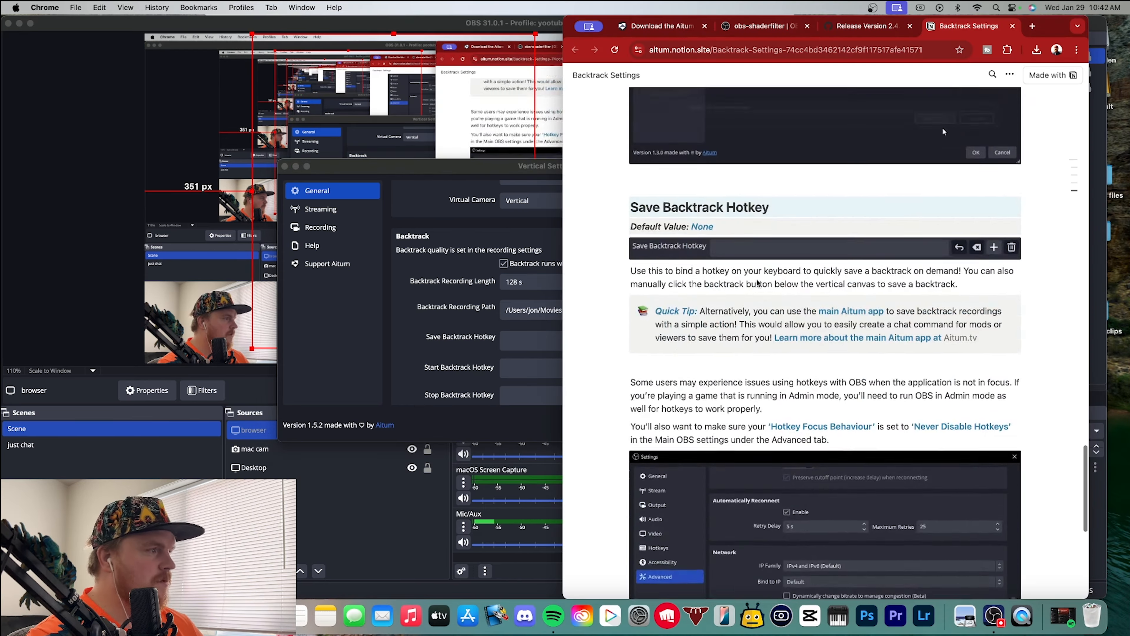
Look through the online Backtrack Settings guide, including its recording path section and introduction, and close the page
scroll(833, 185, up, 10)
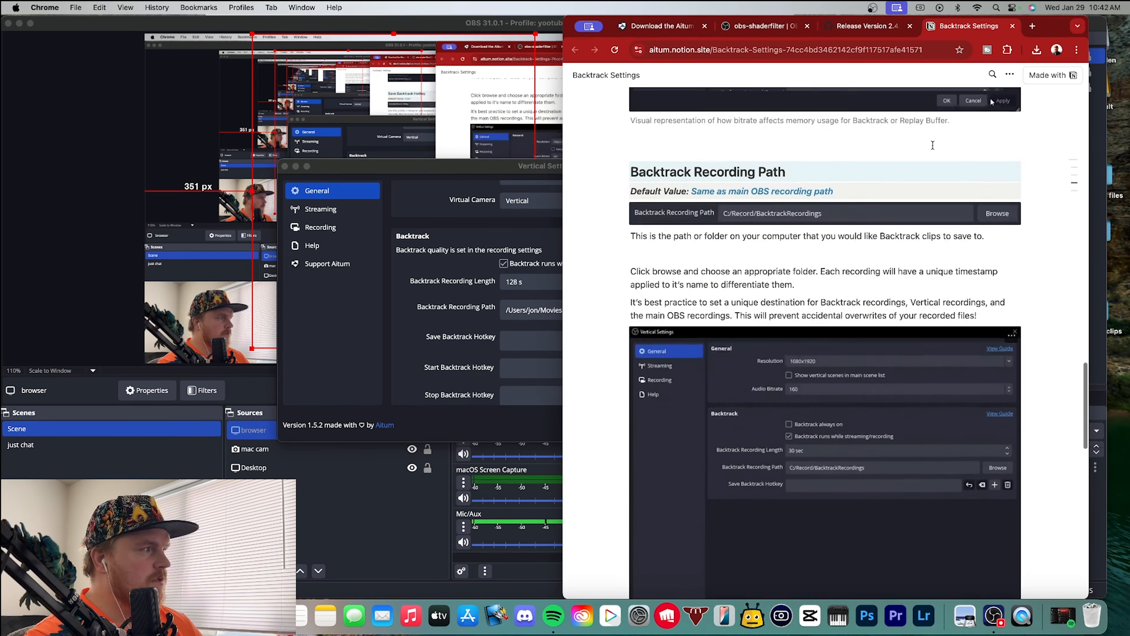
scroll(833, 185, up, 10)
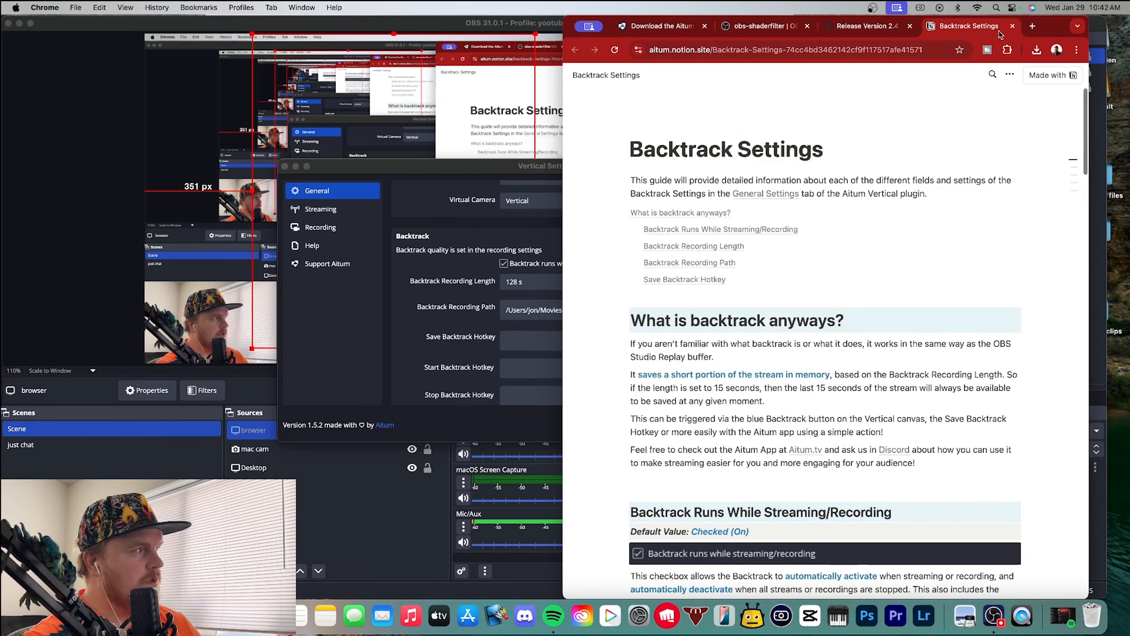
click(1013, 27)
Return to OBS, set the Backtrack Recording Length to 60 s and accept the vertical settings
click(469, 248)
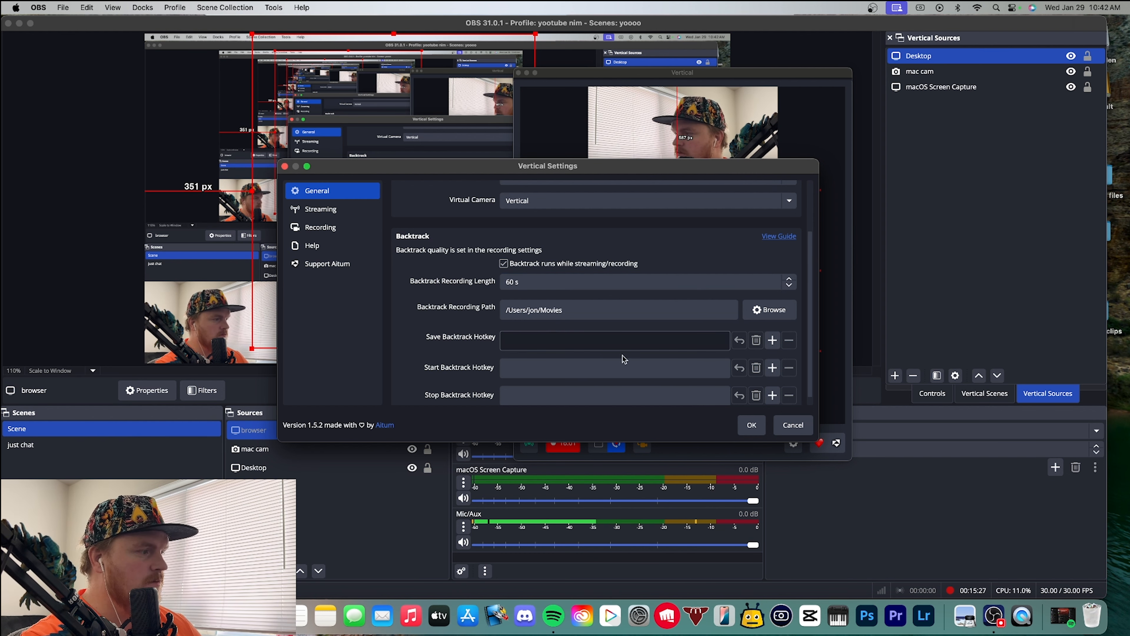
click(751, 425)
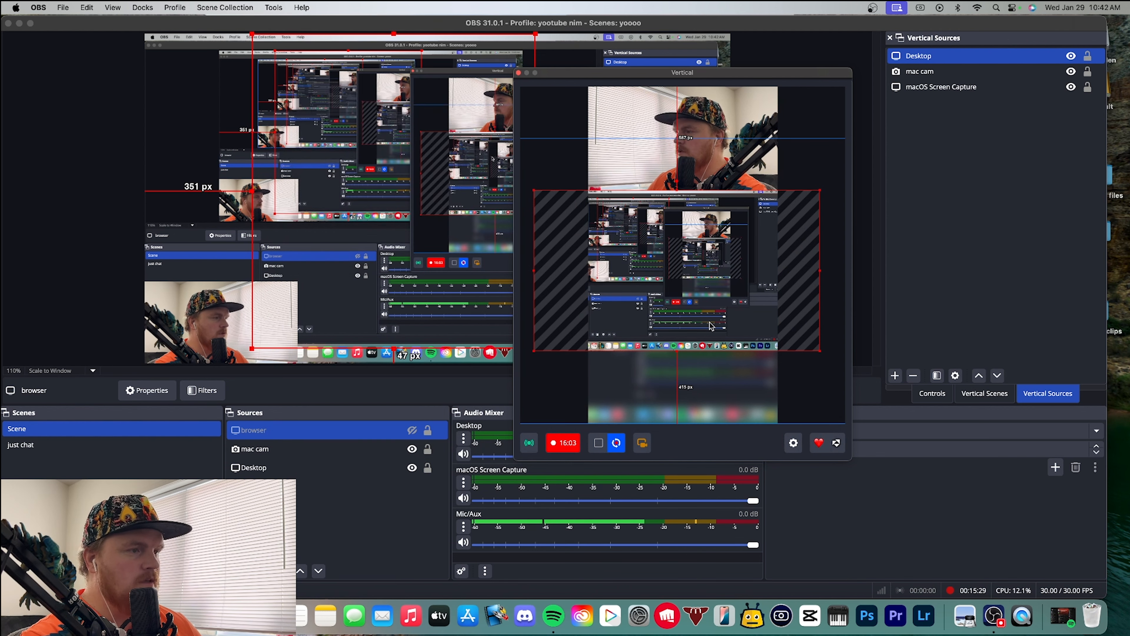